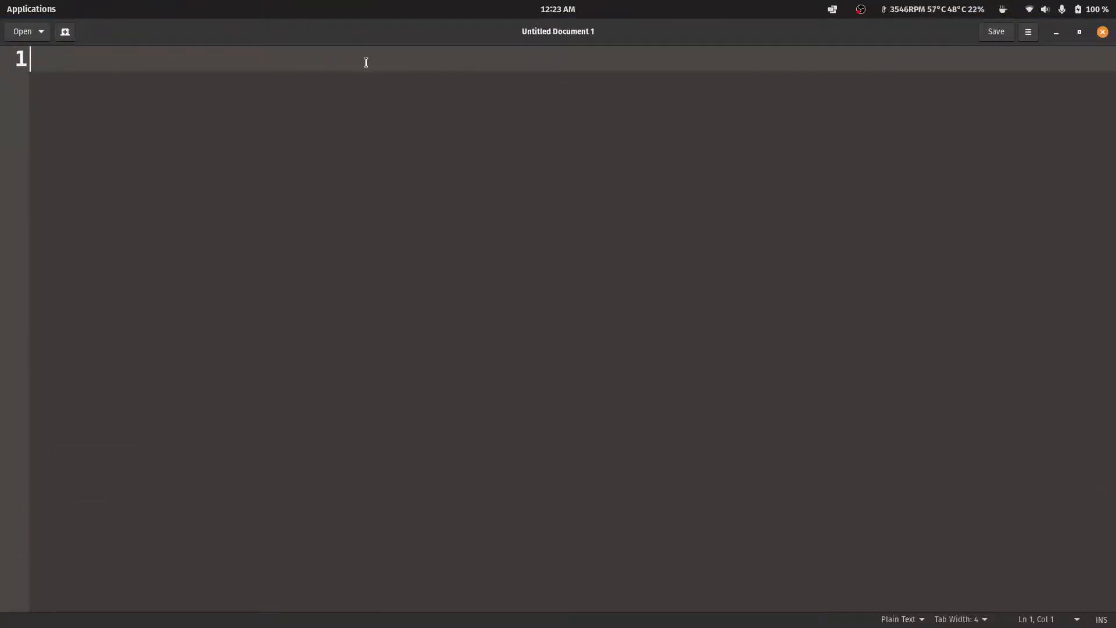
Write the note line "VM - machine inside a machine" in the blank document and start a new line.
{"action": "type", "text": "i"}
{"action": "key", "text": "BackSpace"}
{"action": "type", "text": "VM - "}
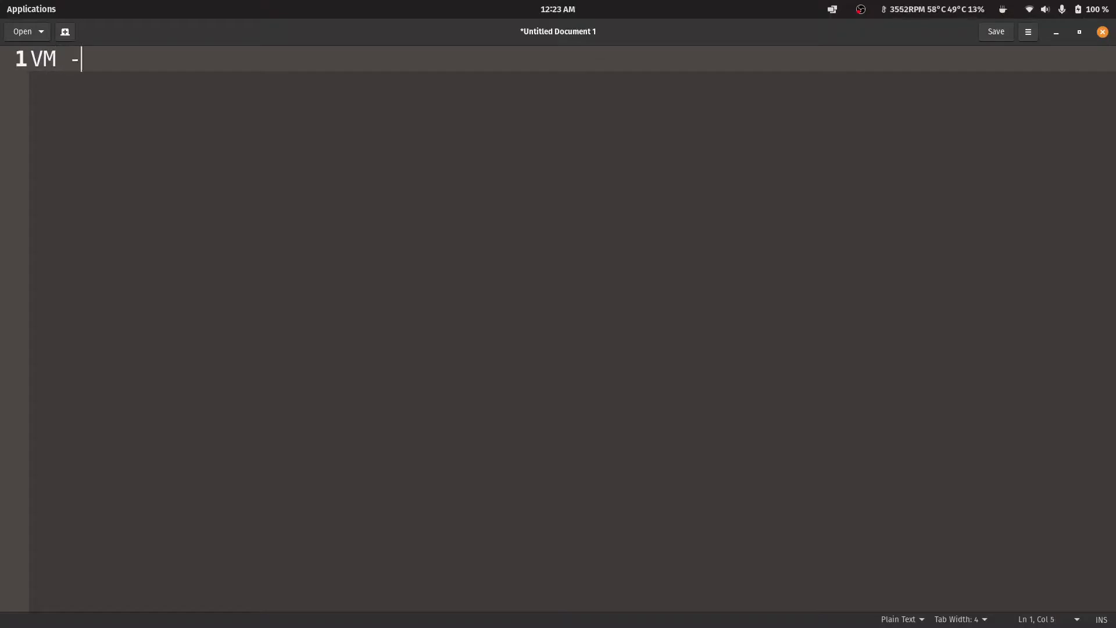
{"action": "type", "text": "mach"}
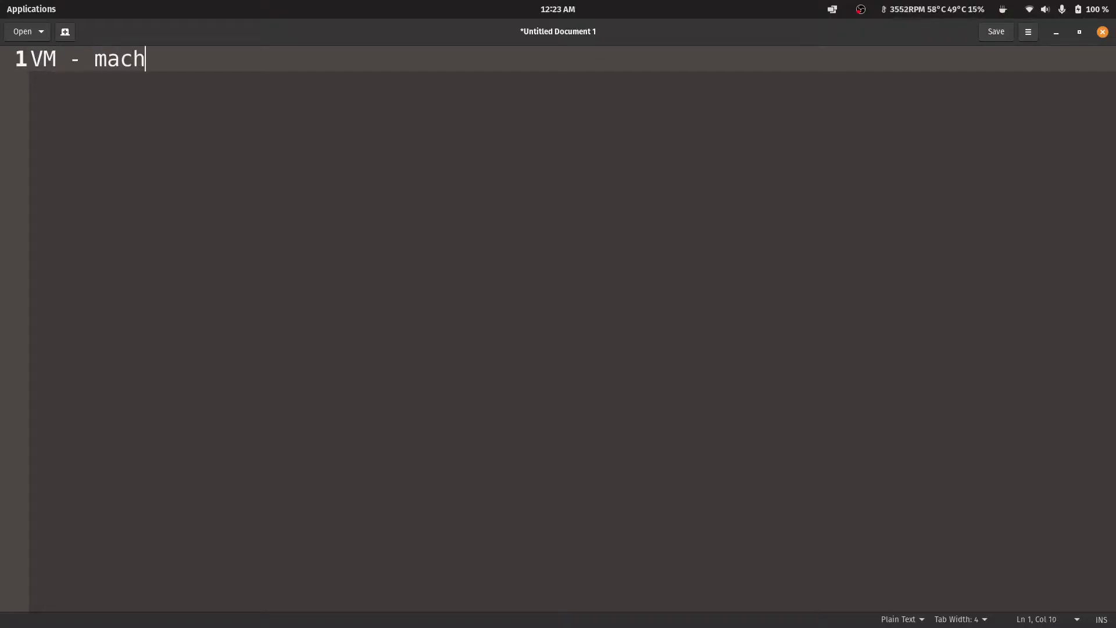
{"action": "type", "text": "ine inside a machine"}
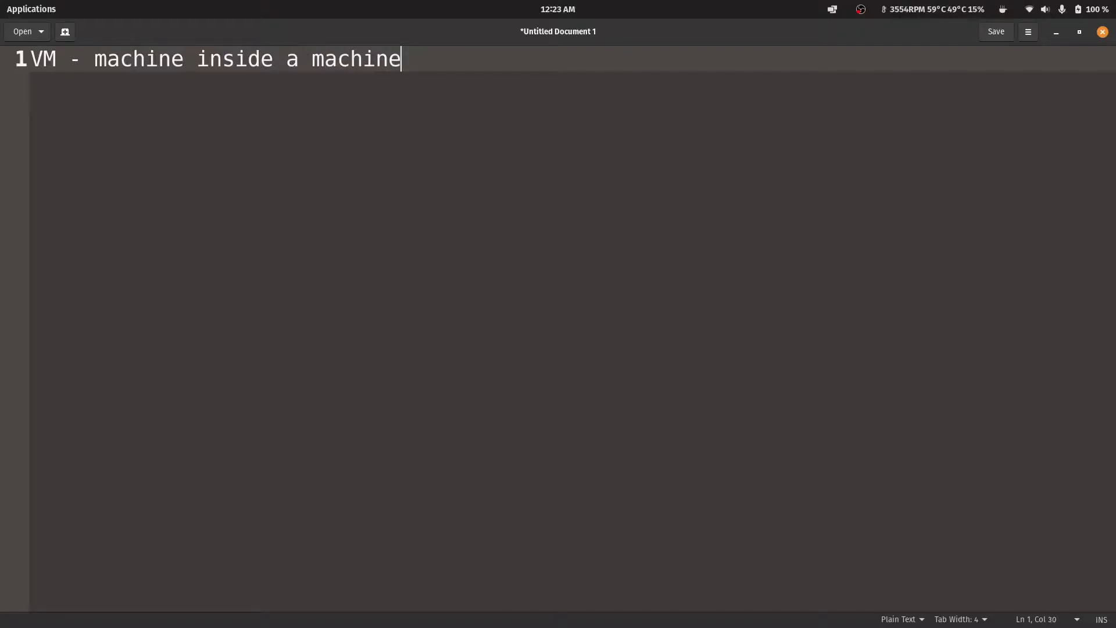
{"action": "key", "text": "Return"}
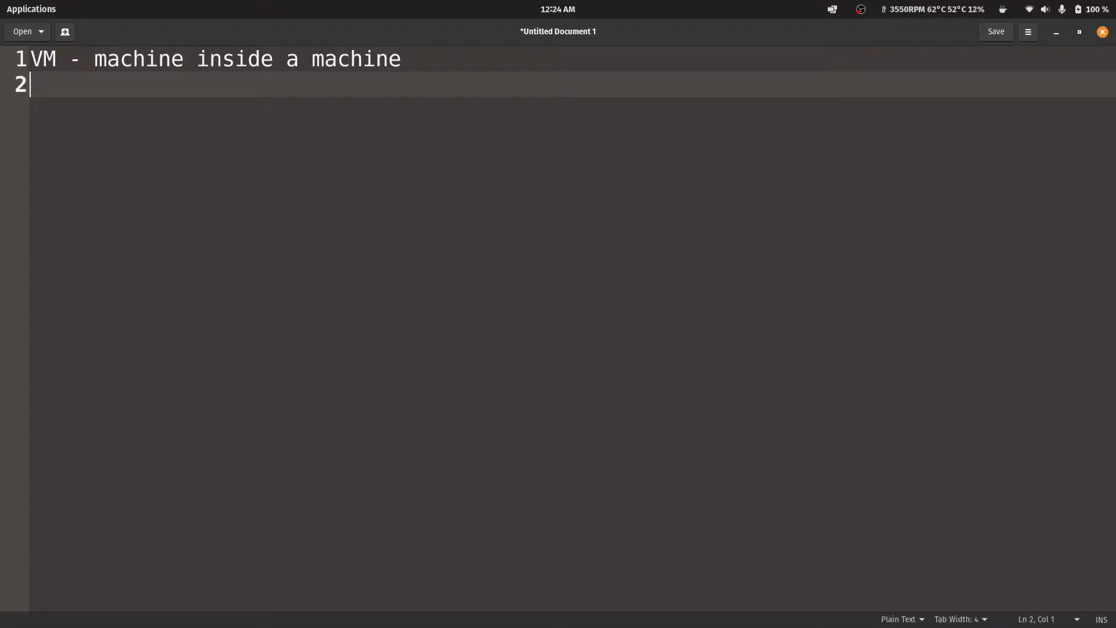
Add the line "Hypervisor - 1, 2" and start a new line.
{"action": "type", "text": "Hypervisor"}
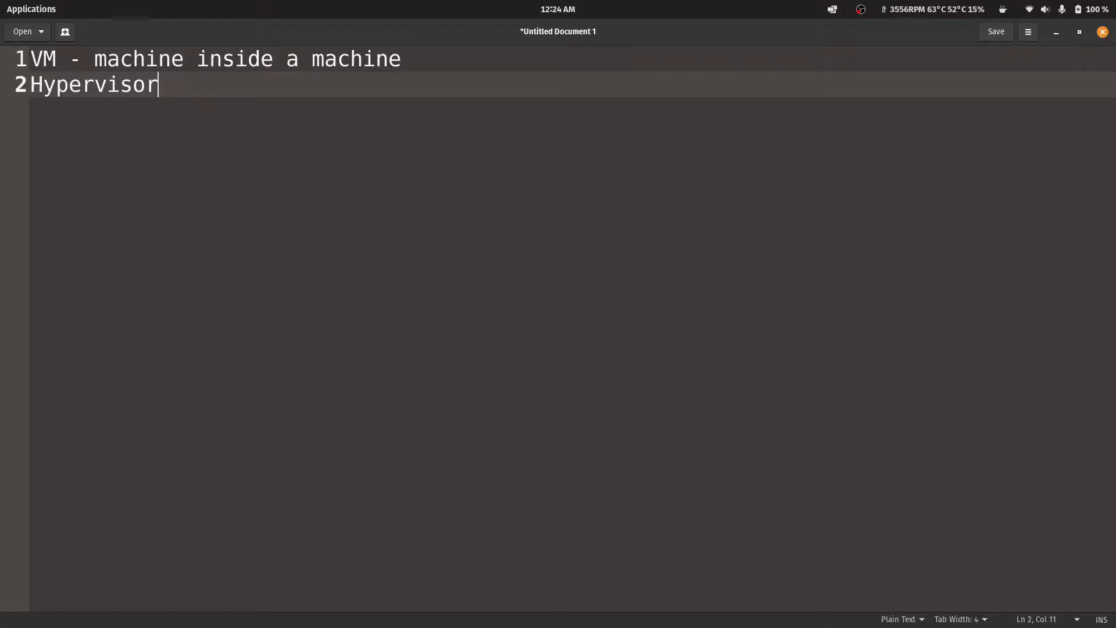
{"action": "type", "text": "- 1, 2"}
{"action": "key", "text": "Return"}
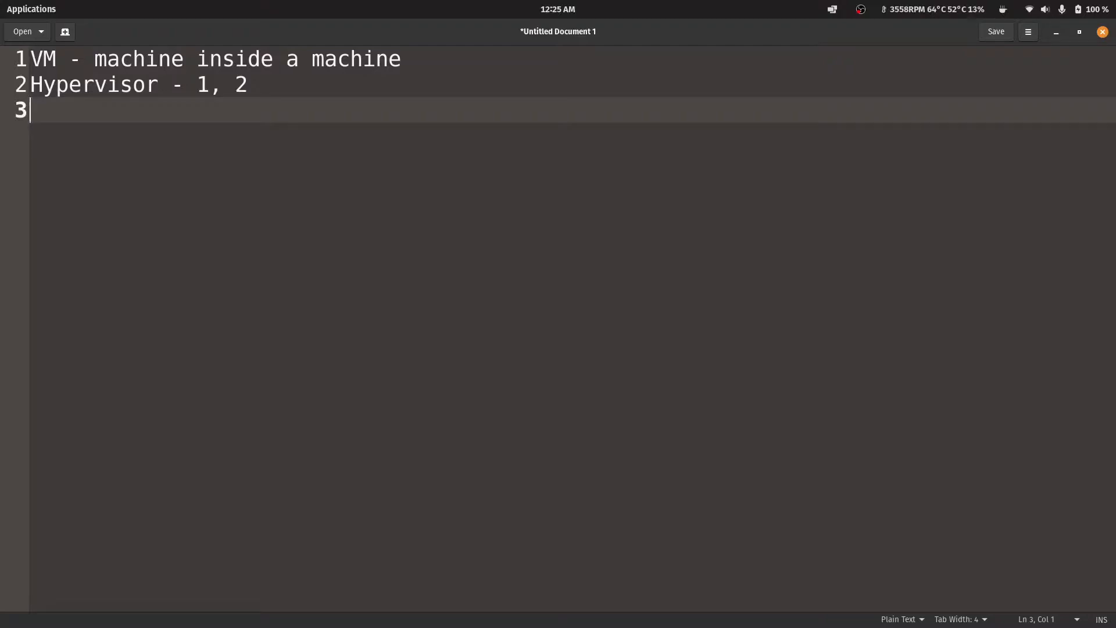
Add the line "Virtual Machine Manager" and start a new line.
{"action": "type", "text": "Virtual Machine Manager"}
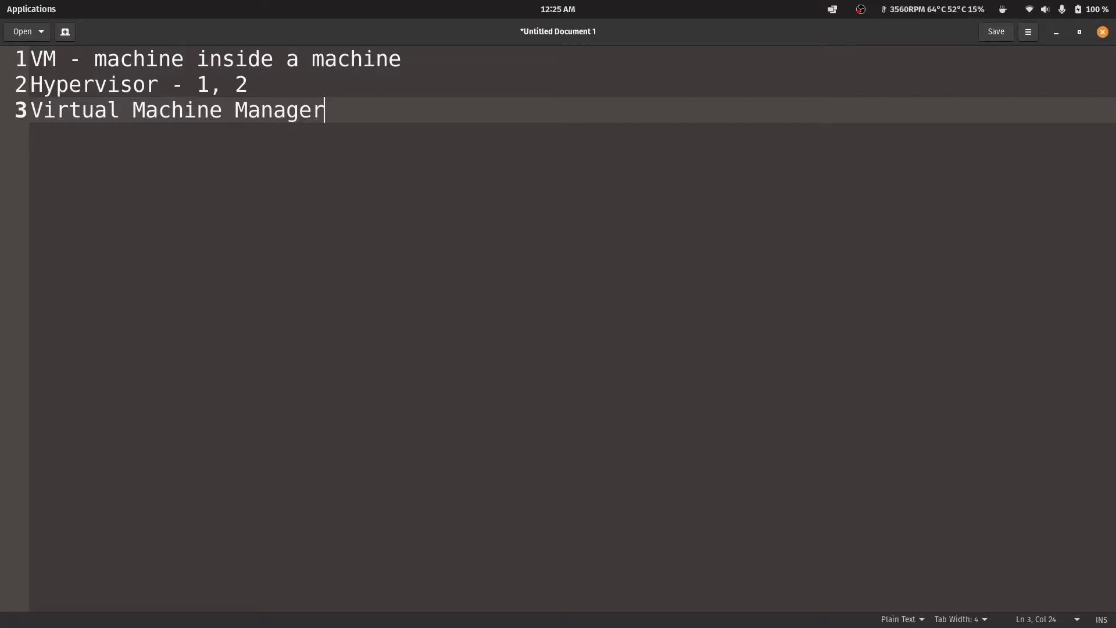
{"action": "key", "text": "Return"}
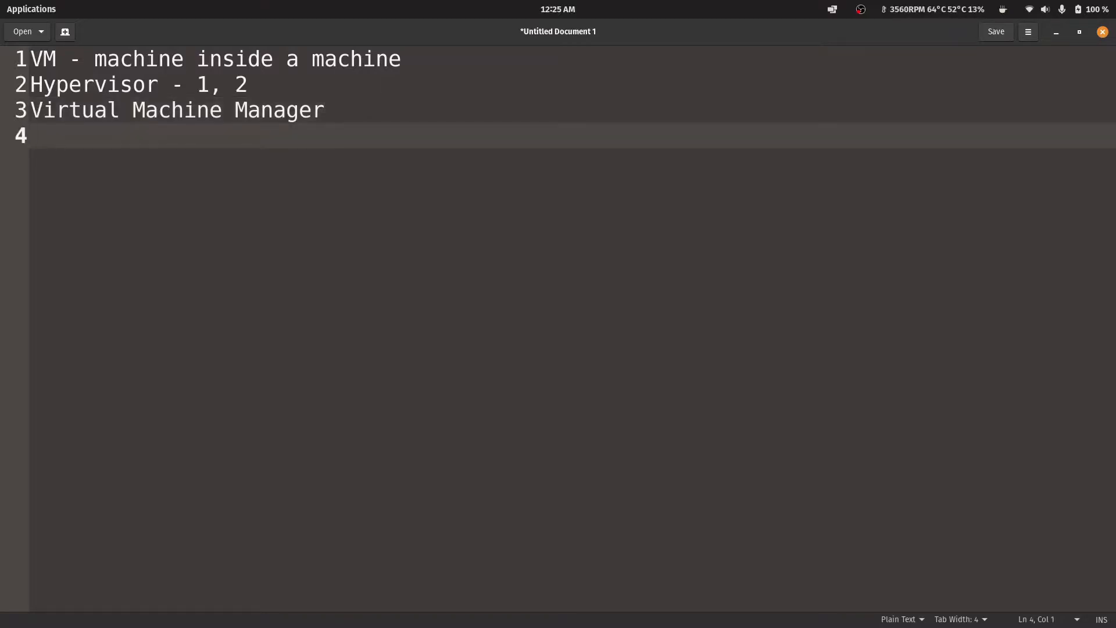
Add the install command "sudo apt install virt-manager" as the fourth line.
{"action": "type", "text": "sudo apt install vir-"}
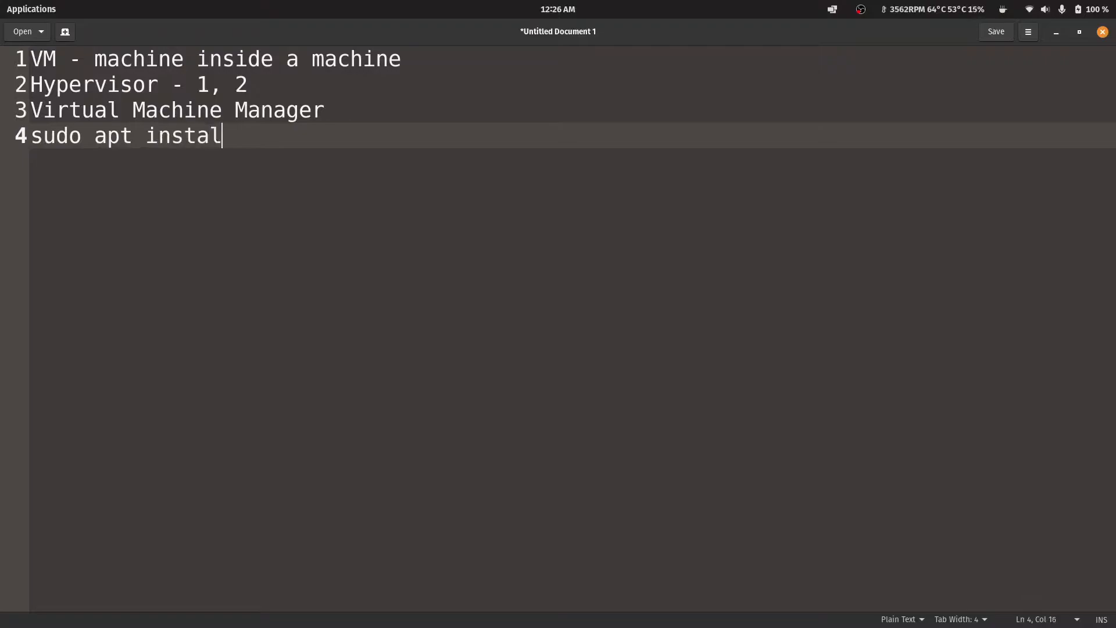
{"action": "key", "text": "BackSpace"}
{"action": "type", "text": "t-manager"}
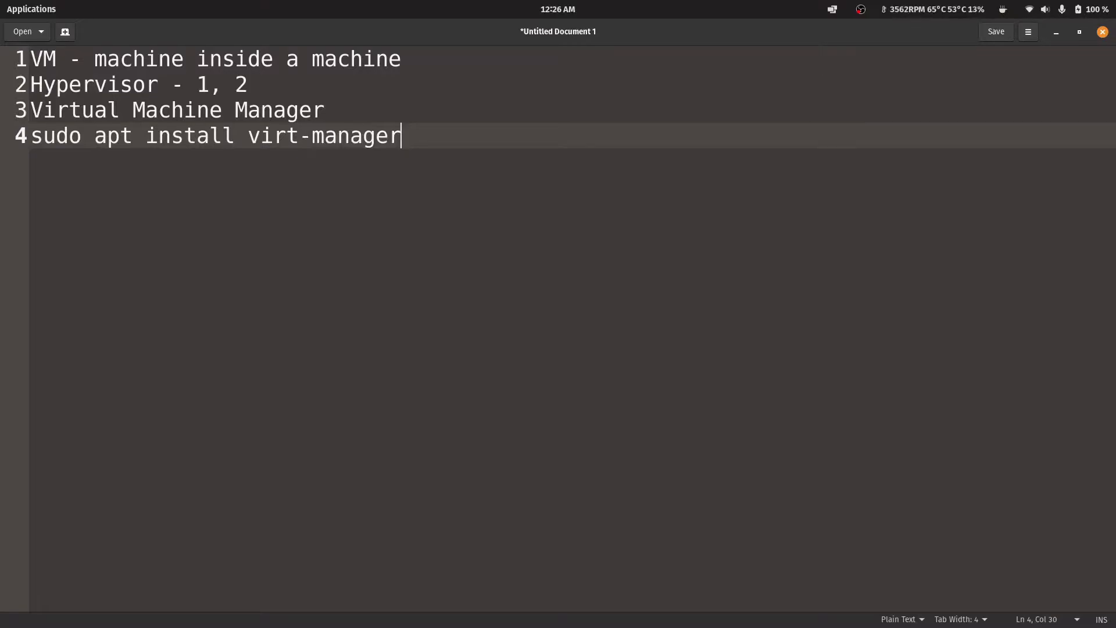
Minimize the text editor and launch Virtual Machine Manager from the application search.
{"action": "left_click", "coordinate": [1051, 39]}
{"action": "key", "text": "super"}
{"action": "type", "text": "virtua"}
{"action": "key", "text": "Return"}
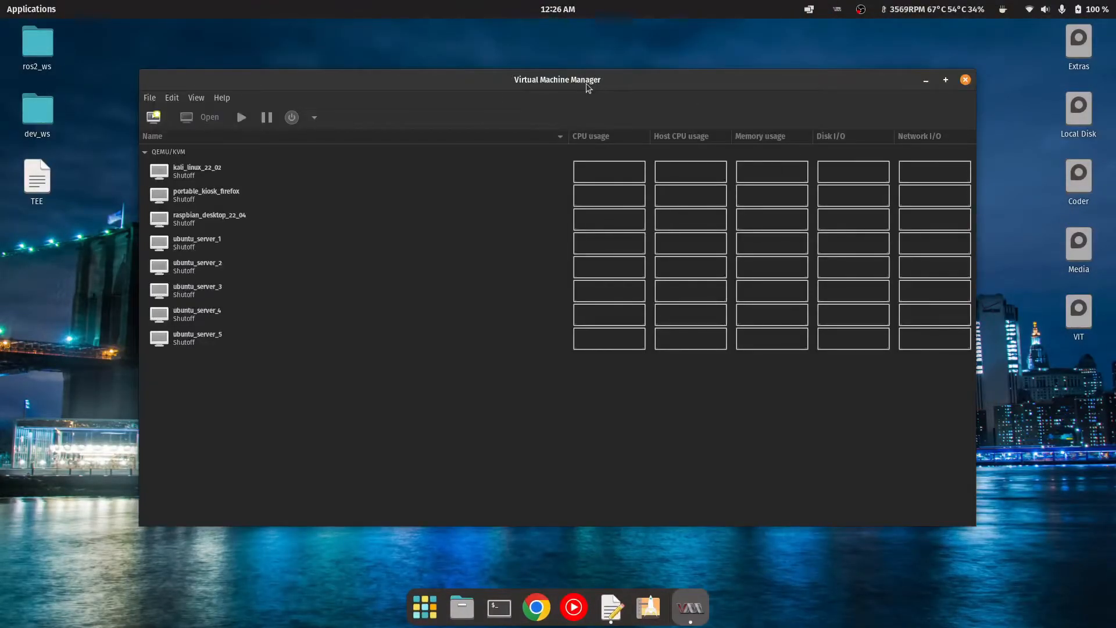
Maximize the Virtual Machine Manager window and start creating a new virtual machine.
{"action": "left_click_drag", "start_coordinate": [587, 85], "coordinate": [603, 5]}
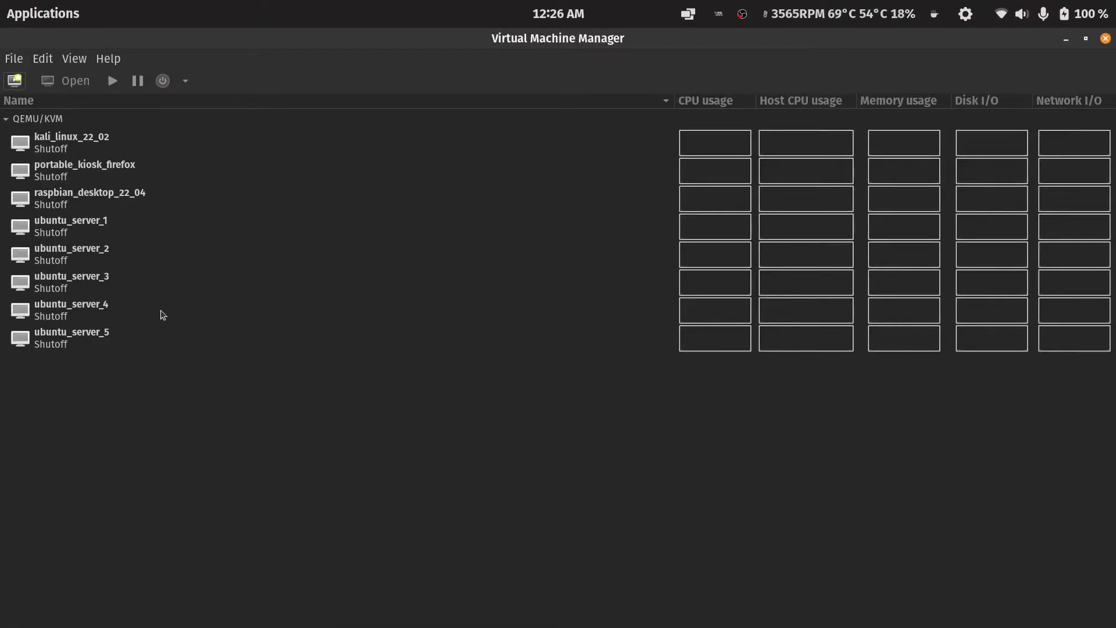
{"action": "left_click_drag", "start_coordinate": [100, 142], "coordinate": [96, 343]}
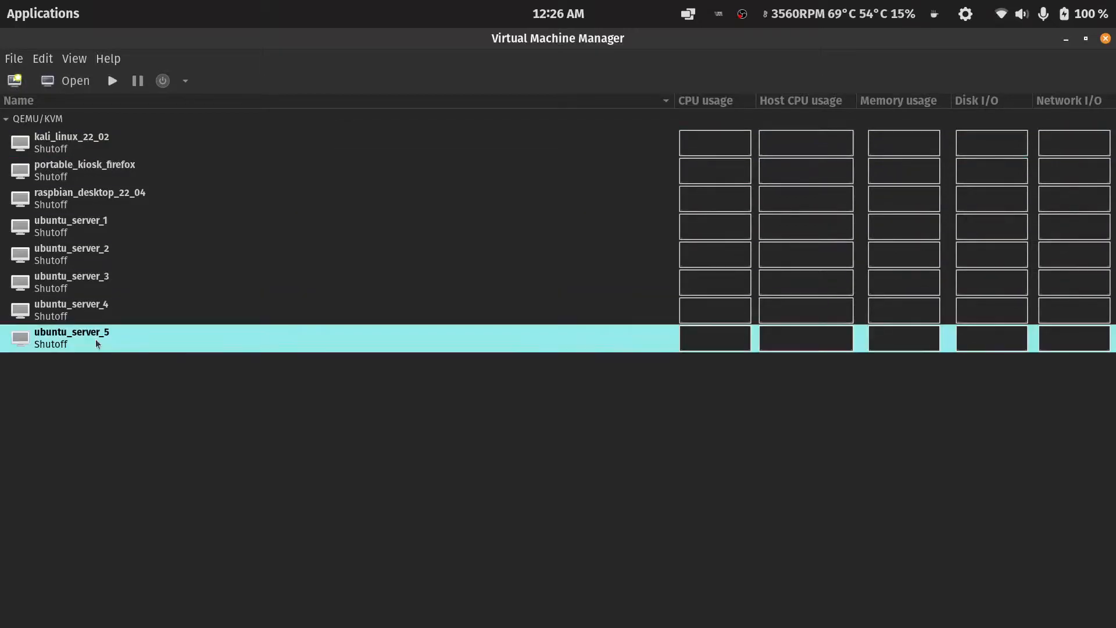
{"action": "left_click_drag", "start_coordinate": [149, 367], "coordinate": [108, 328]}
{"action": "left_click", "coordinate": [11, 86]}
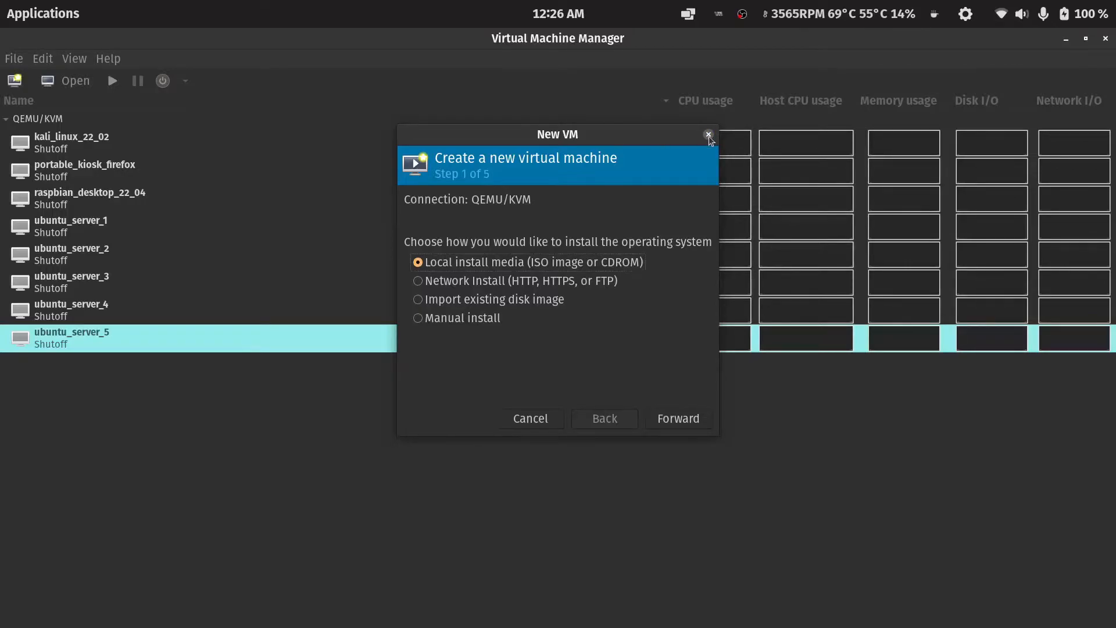
Switch to Firefox and search the web for "ubuntu server iso download".
{"action": "key", "text": "super"}
{"action": "type", "text": "fire"}
{"action": "key", "text": "Return"}
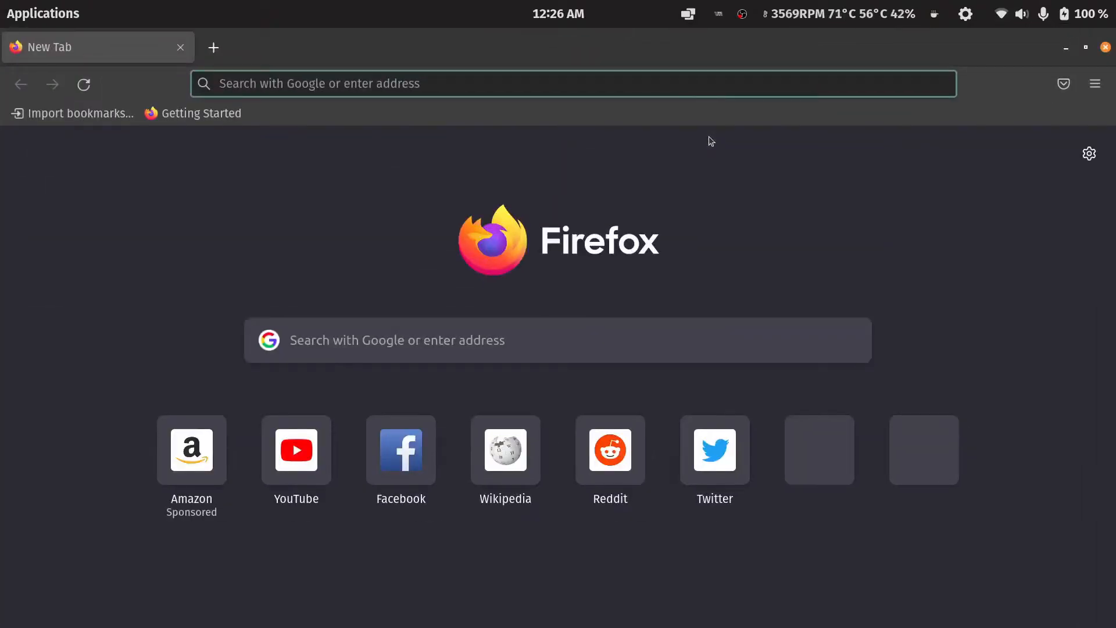
{"action": "type", "text": "ubuntu"}
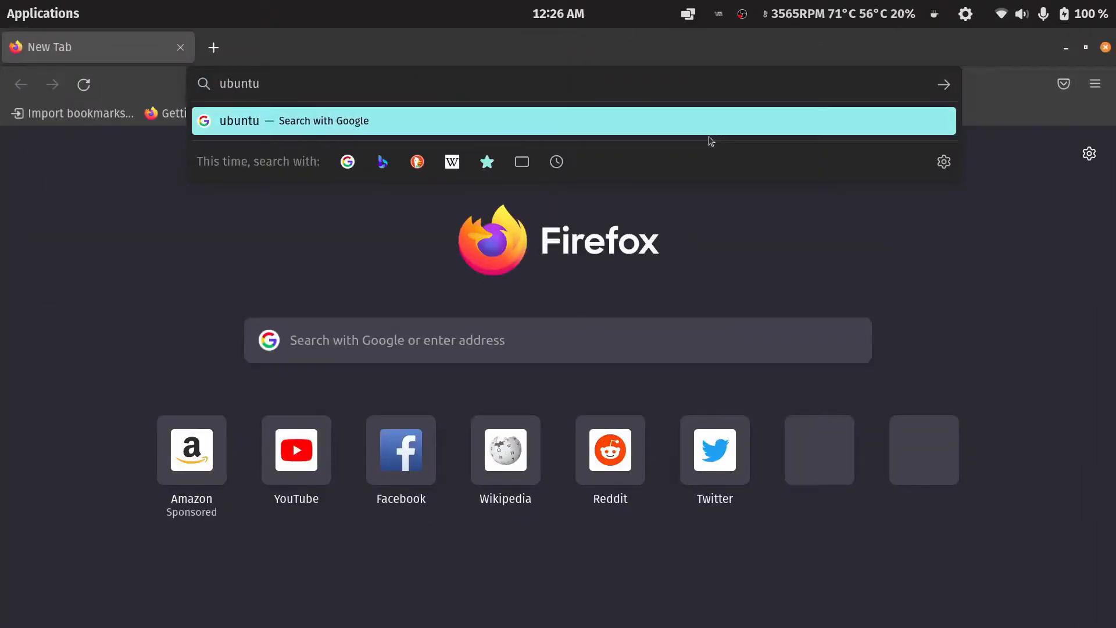
{"action": "type", "text": " server iso"}
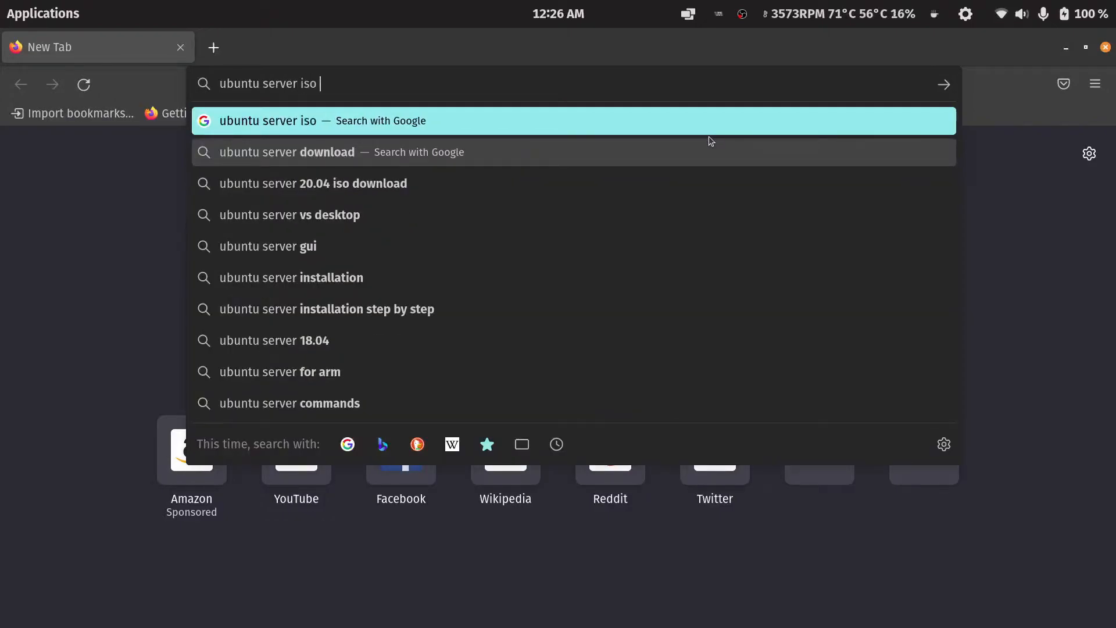
{"action": "type", "text": "  download"}
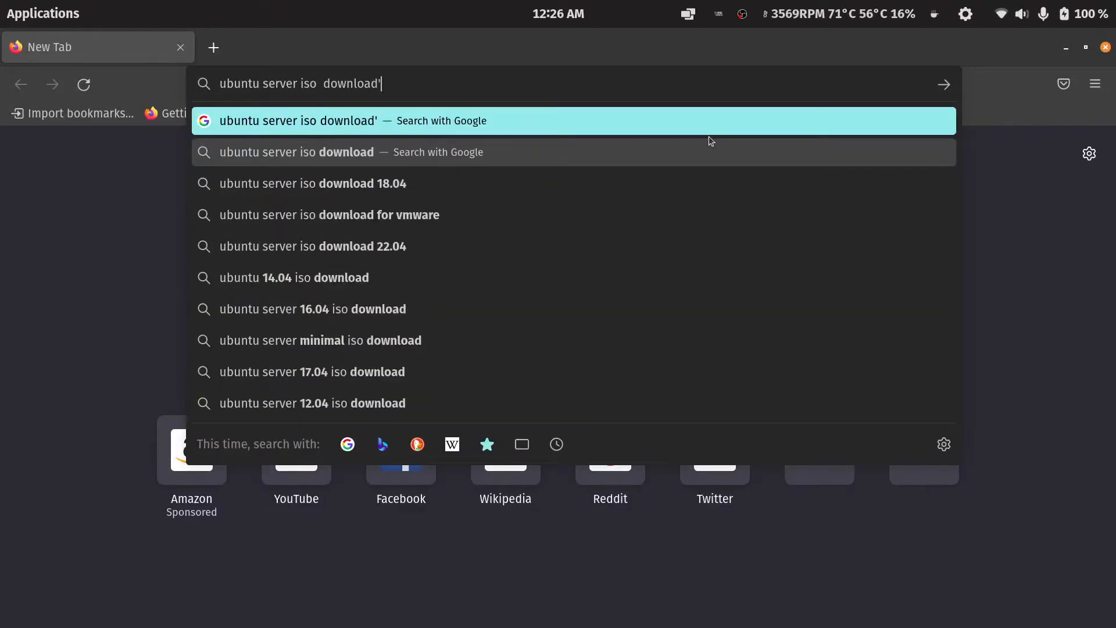
{"action": "key", "text": "Return"}
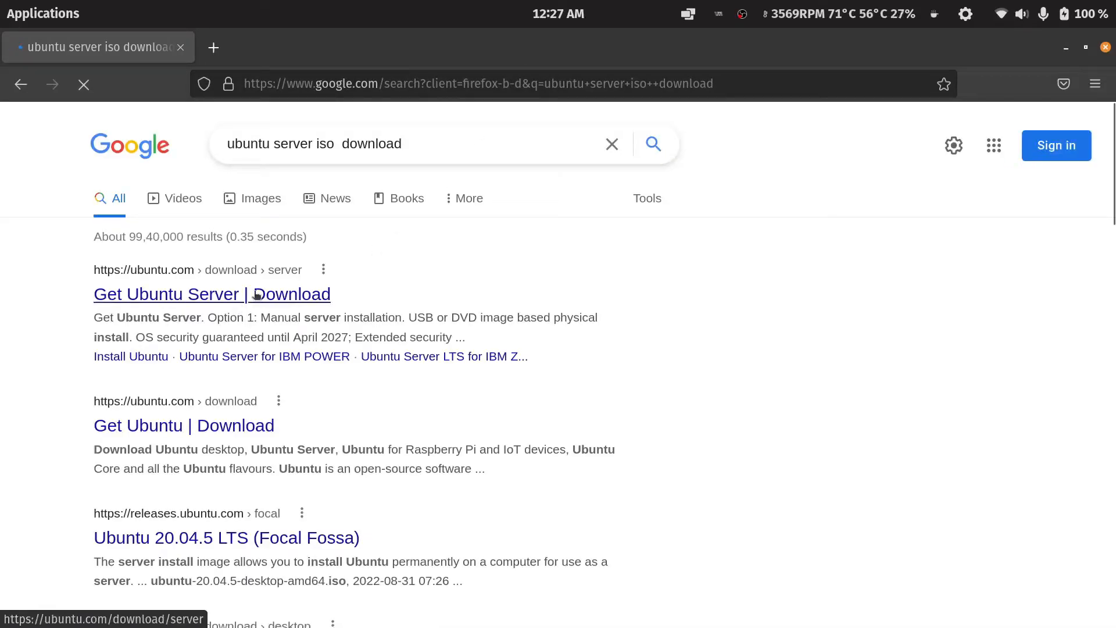
Open the Ubuntu Server download page, look over the download options, and close the browser.
{"action": "left_click", "coordinate": [257, 294]}
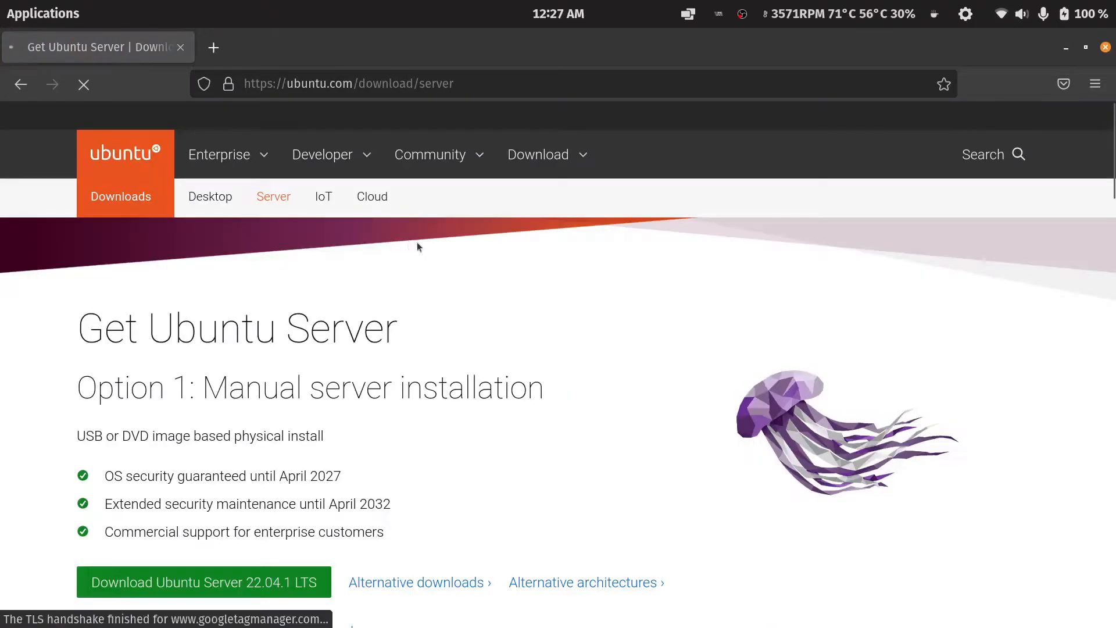
{"action": "left_click", "coordinate": [394, 465]}
{"action": "scroll", "coordinate": [394, 466], "scroll_direction": "down", "scroll_amount": 5}
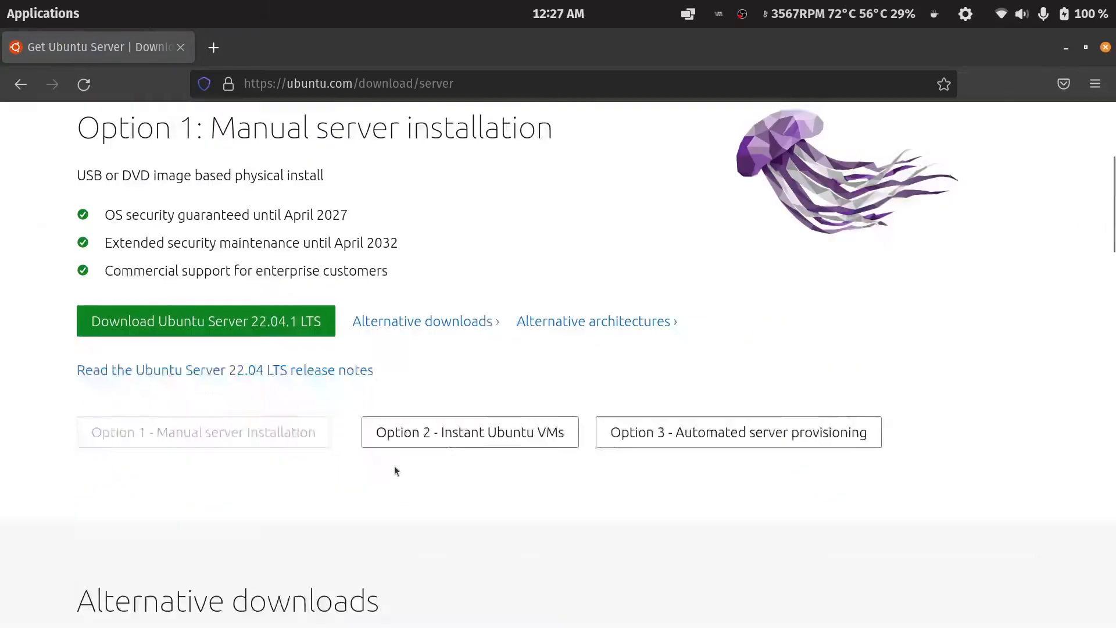
{"action": "scroll", "coordinate": [394, 468], "scroll_direction": "down", "scroll_amount": 5}
{"action": "scroll", "coordinate": [395, 468], "scroll_direction": "up", "scroll_amount": 8}
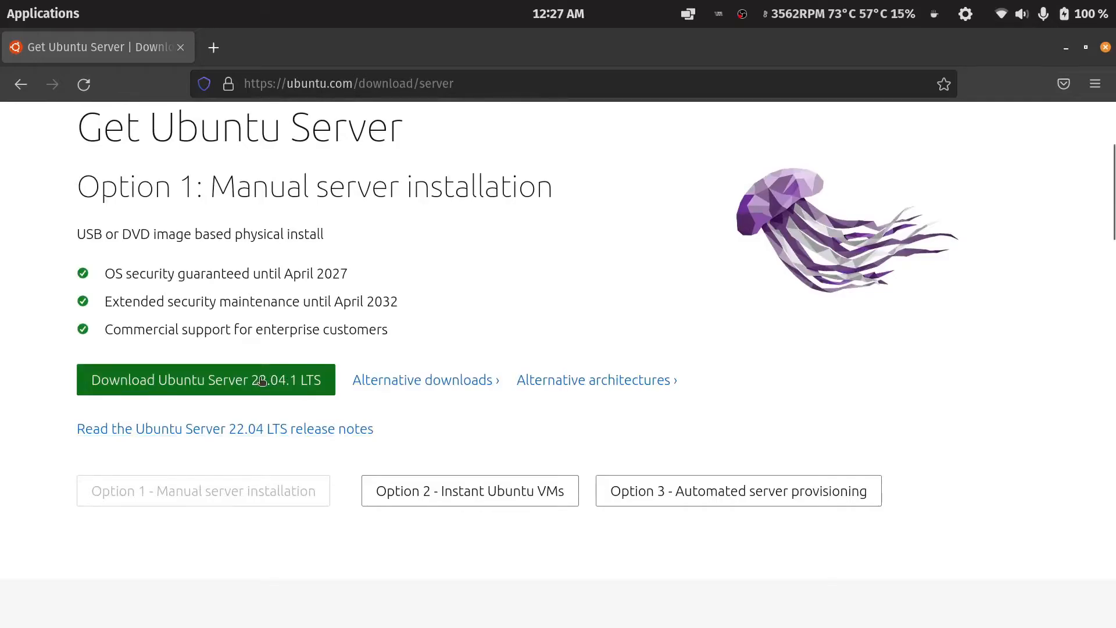
{"action": "left_click", "coordinate": [1106, 48]}
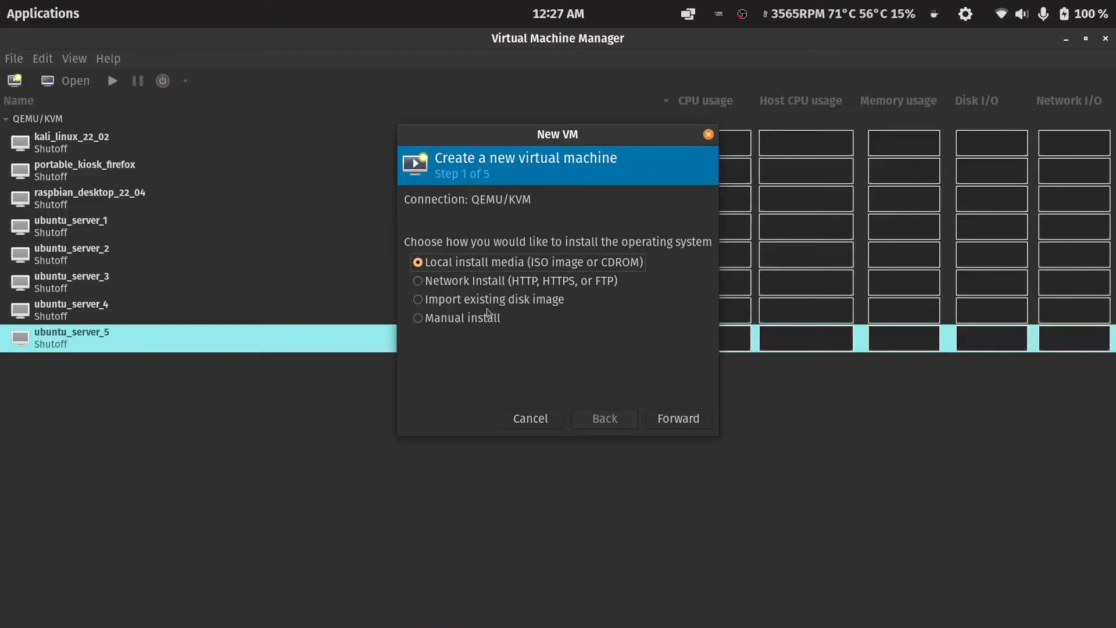
Continue with local install media, pick /mnt/Coder/OS/Ubuntu Server 22_04_1.iso as the install ISO, and go forward.
{"action": "left_click", "coordinate": [677, 420]}
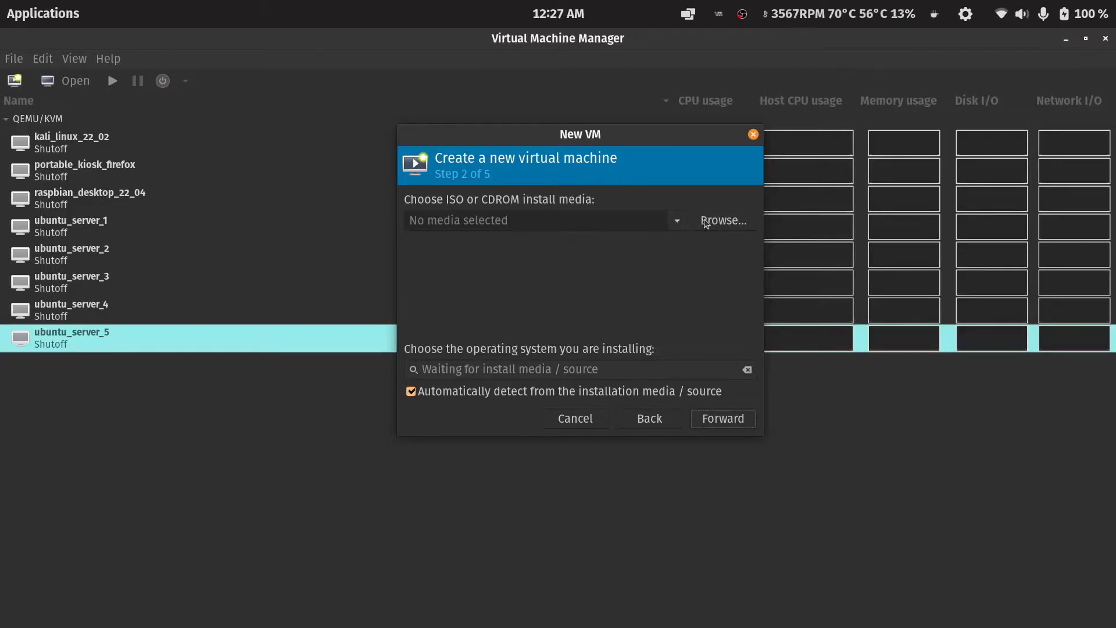
{"action": "left_click", "coordinate": [677, 224]}
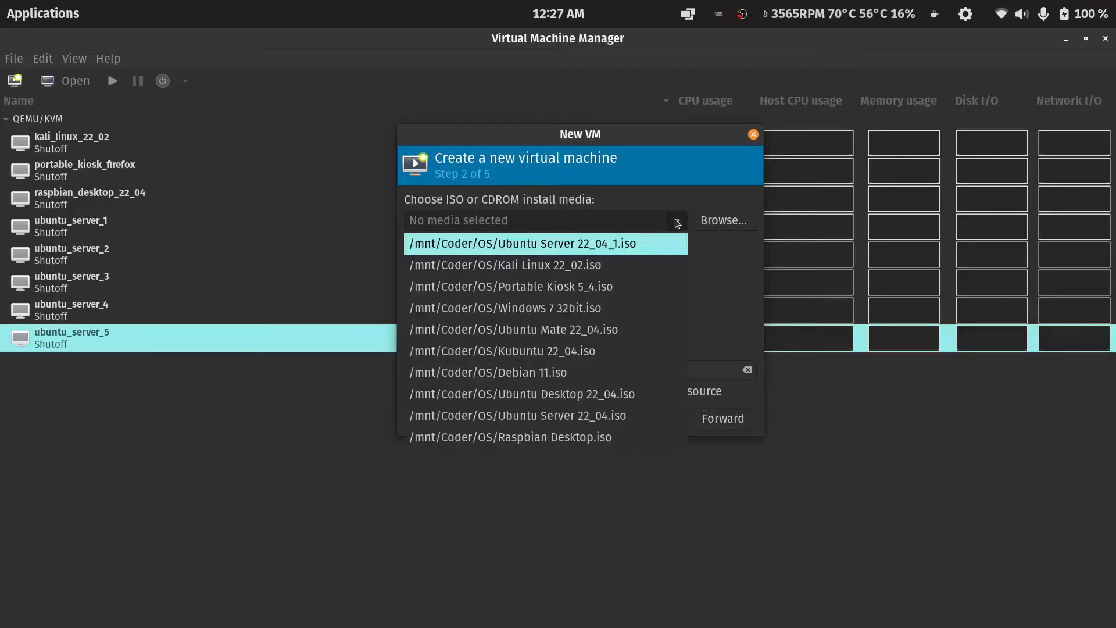
{"action": "left_click", "coordinate": [618, 244]}
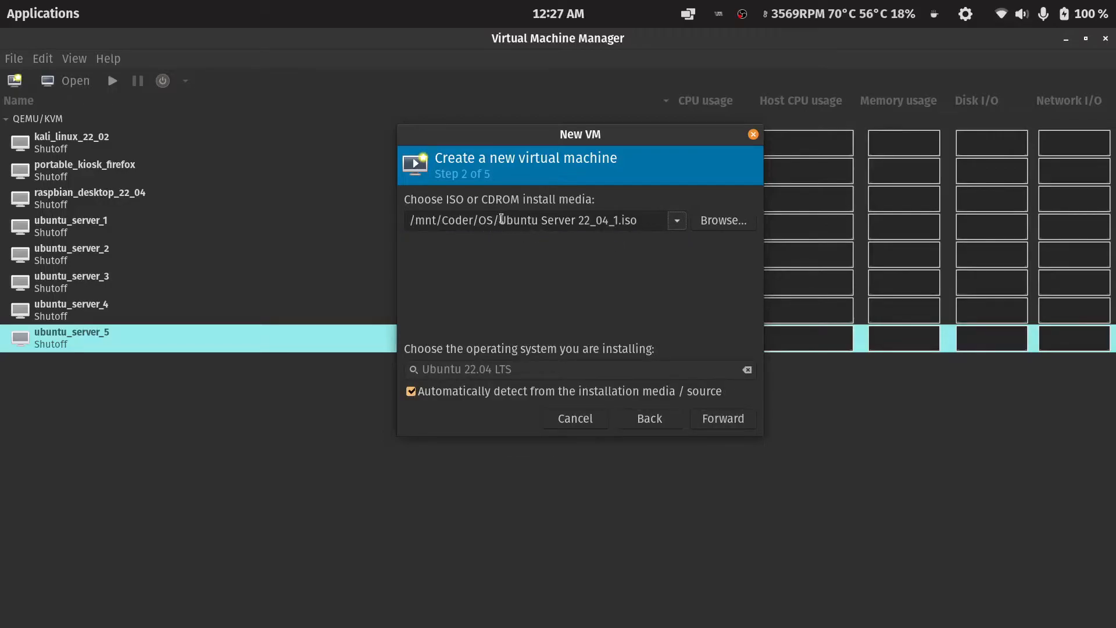
{"action": "left_click_drag", "start_coordinate": [500, 223], "coordinate": [619, 224]}
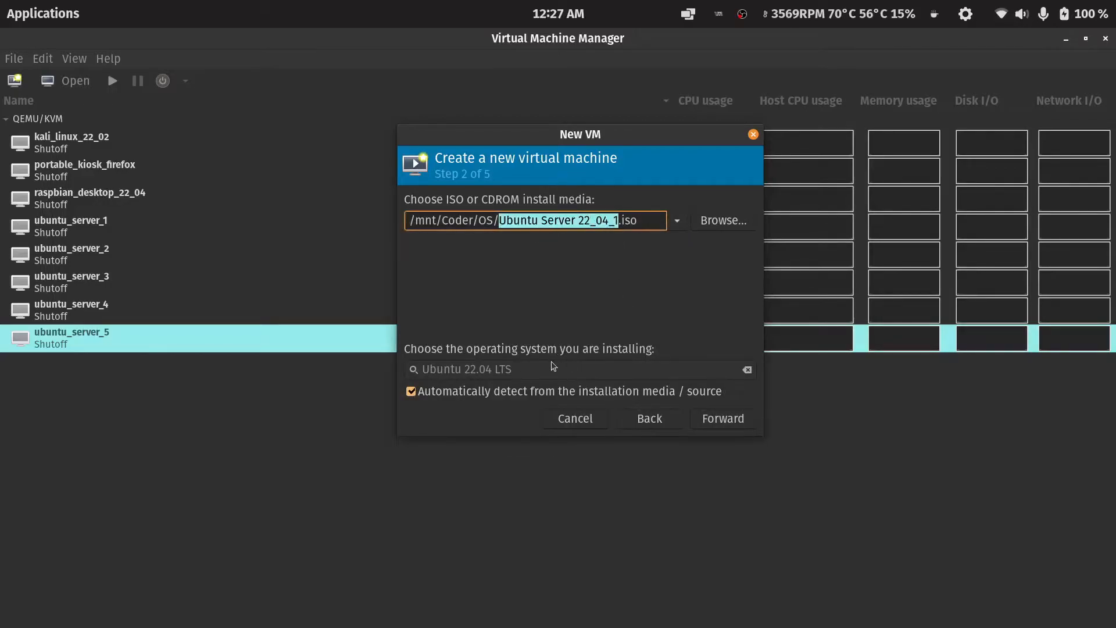
{"action": "left_click", "coordinate": [612, 221]}
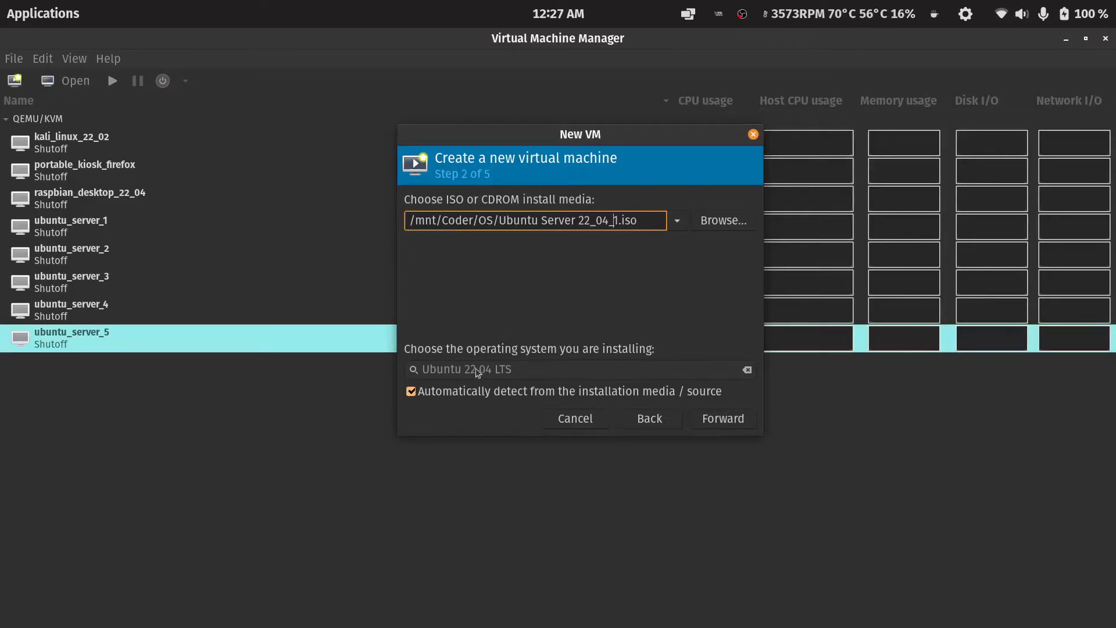
{"action": "left_click", "coordinate": [718, 419]}
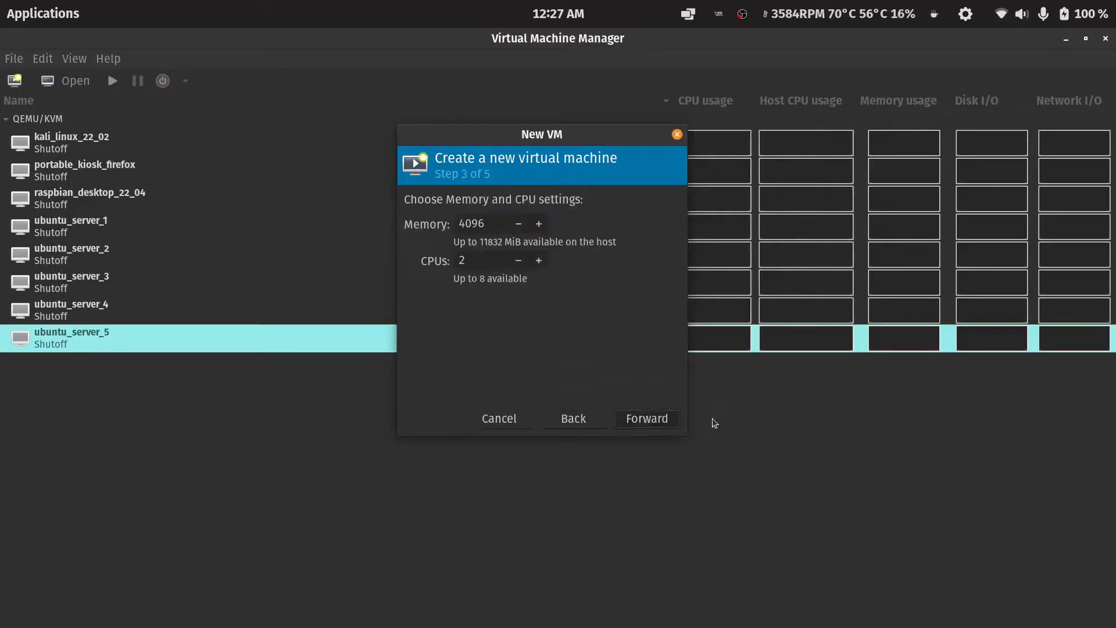
Keep 4096 MiB memory and 2 CPUs for the new VM and continue to the storage step.
{"action": "mouse_move", "coordinate": [526, 132]}
{"action": "left_mouse_down"}
{"action": "mouse_move", "coordinate": [506, 125]}
{"action": "mouse_move", "coordinate": [526, 144]}
{"action": "left_mouse_up"}
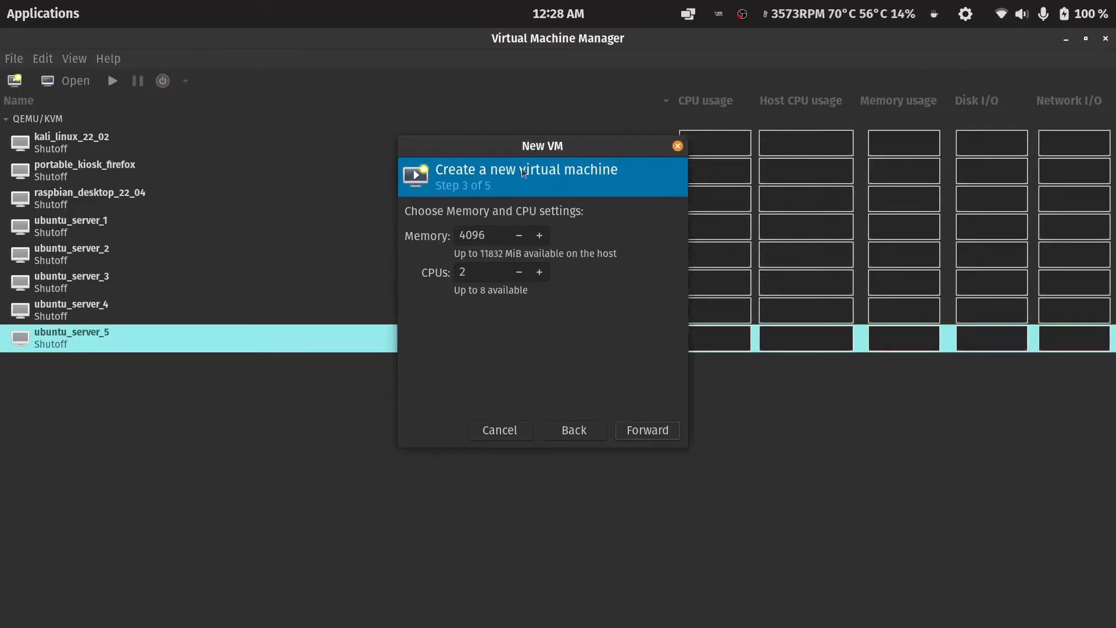
{"action": "double_click", "coordinate": [478, 234]}
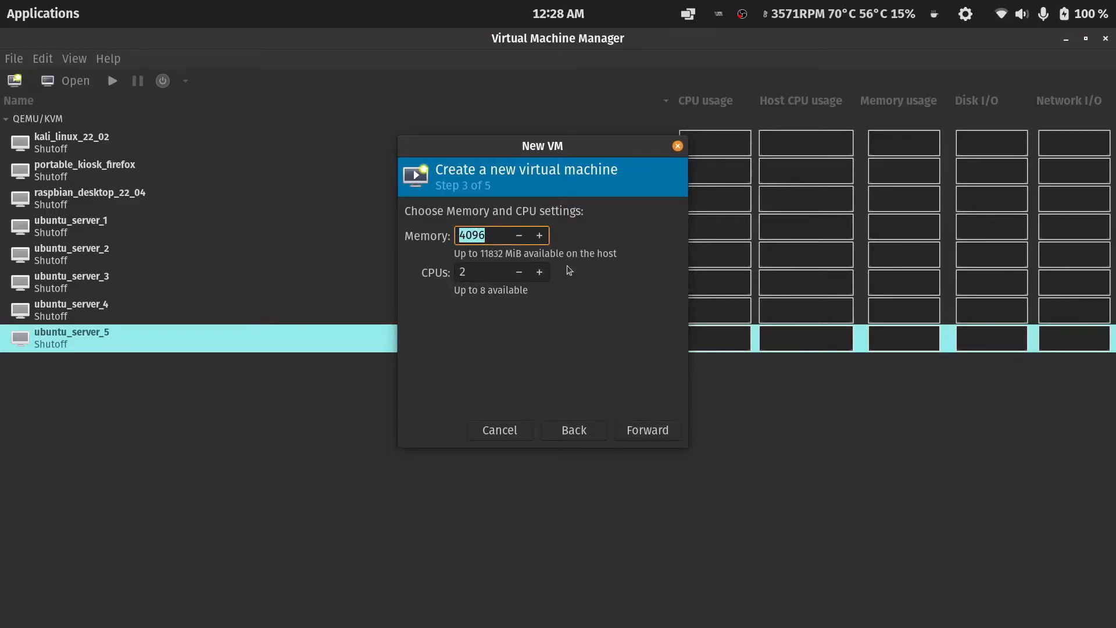
{"action": "left_click", "coordinate": [492, 236]}
{"action": "key", "text": "Tab"}
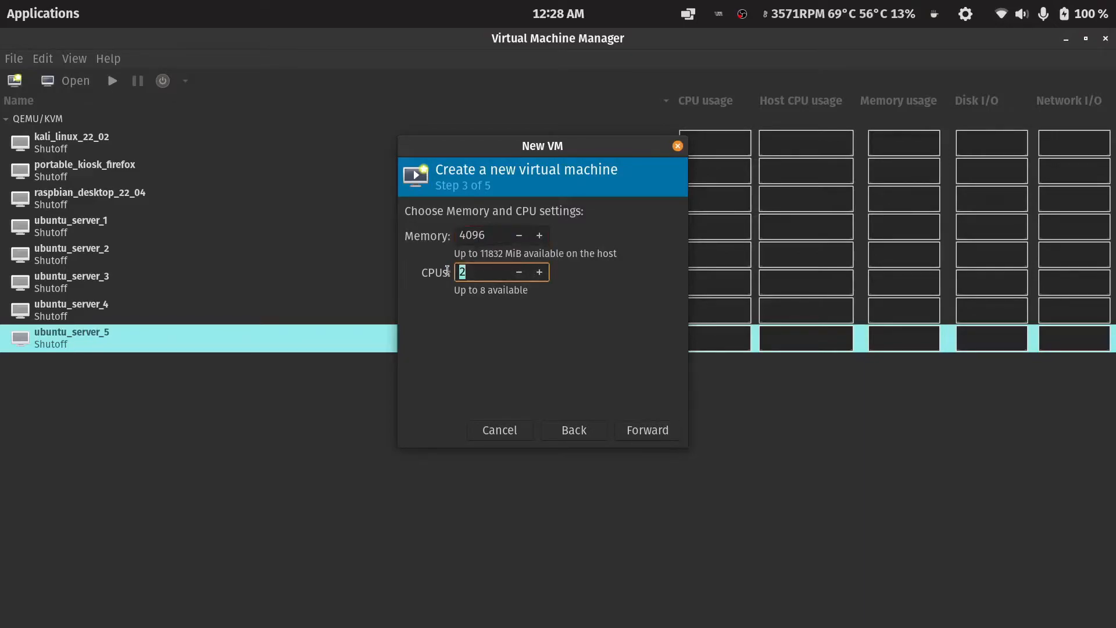
{"action": "left_click", "coordinate": [488, 275]}
{"action": "left_click", "coordinate": [492, 232]}
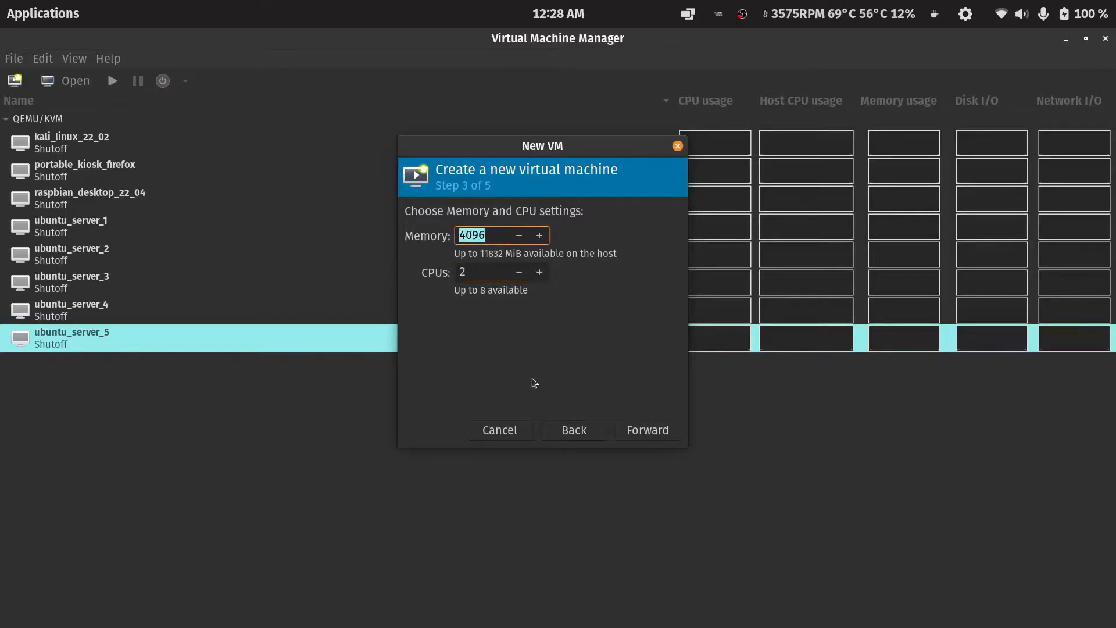
{"action": "left_click", "coordinate": [492, 234]}
{"action": "left_click", "coordinate": [650, 432]}
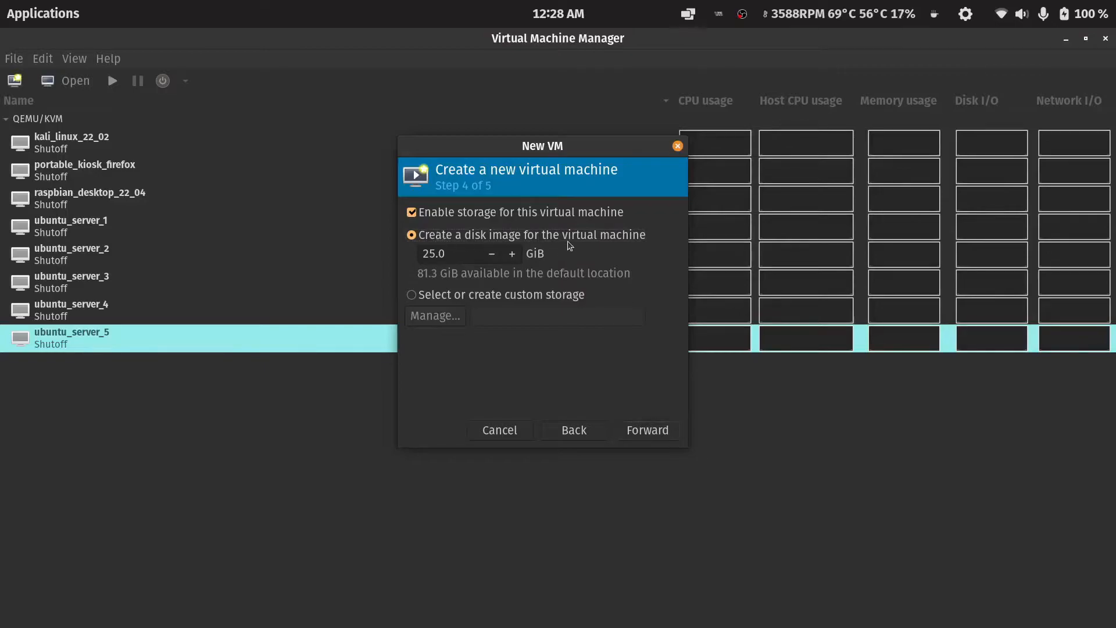
Choose to select or create custom storage and open the storage volume manager.
{"action": "left_click", "coordinate": [455, 295]}
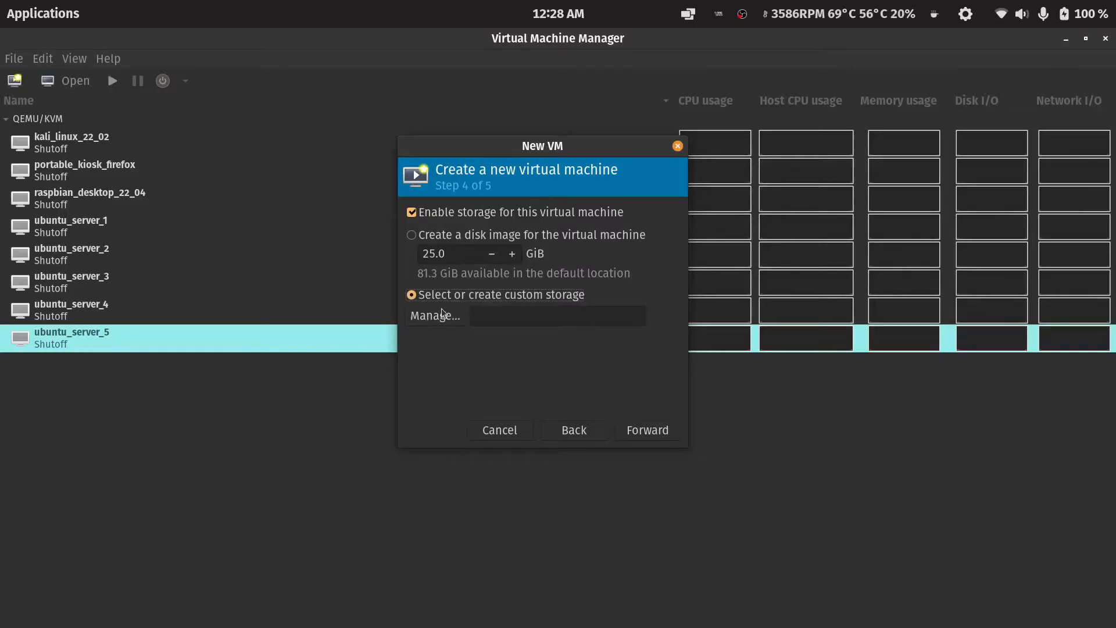
{"action": "left_click", "coordinate": [449, 320]}
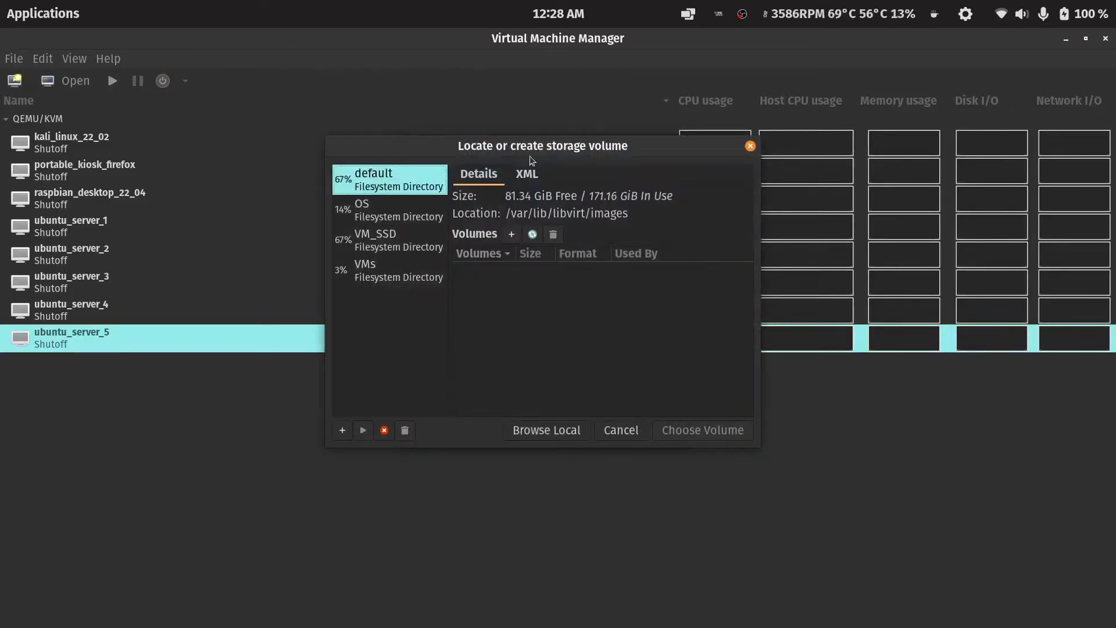
{"action": "left_click_drag", "start_coordinate": [531, 145], "coordinate": [552, 144]}
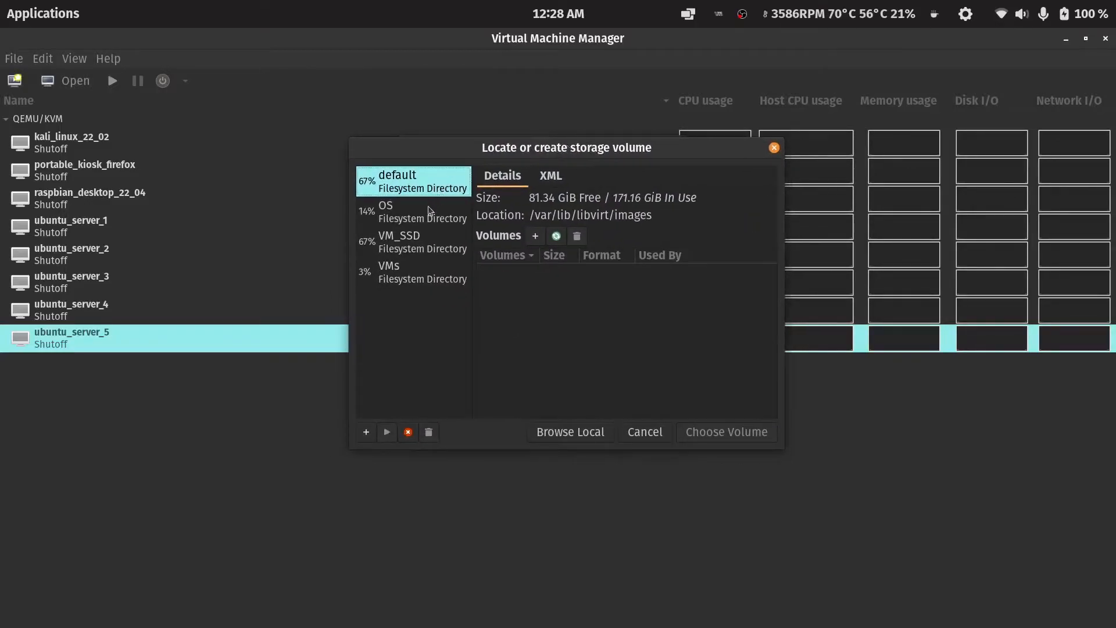
In the VM_SSD storage pool, add a new storage volume named ubuntu_server_sixth.
{"action": "left_click", "coordinate": [415, 241]}
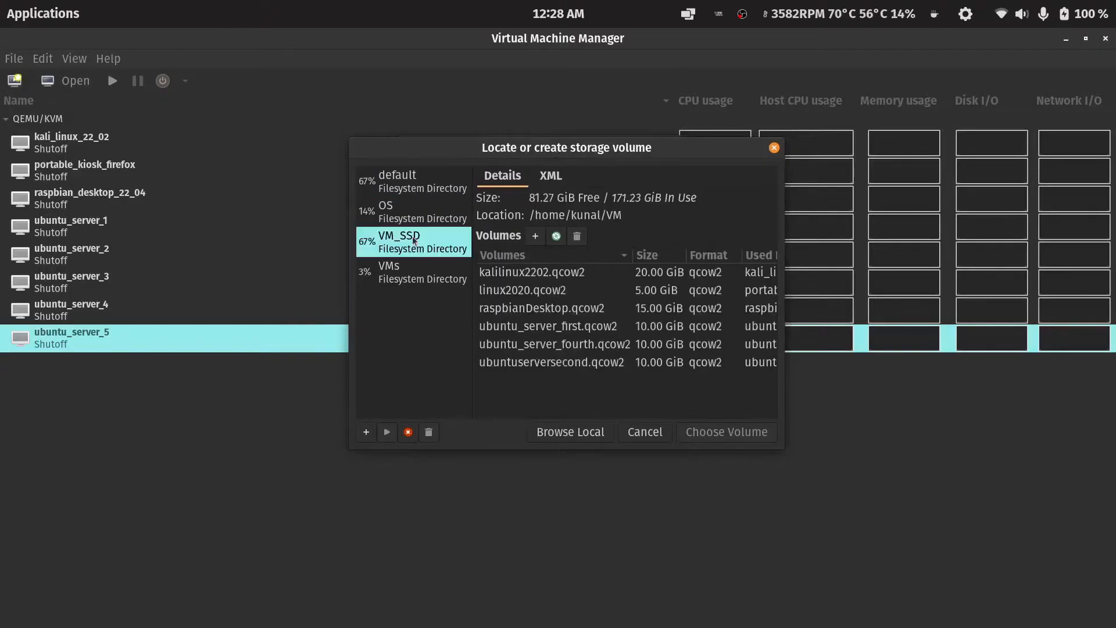
{"action": "left_click", "coordinate": [536, 236]}
{"action": "left_click", "coordinate": [496, 252]}
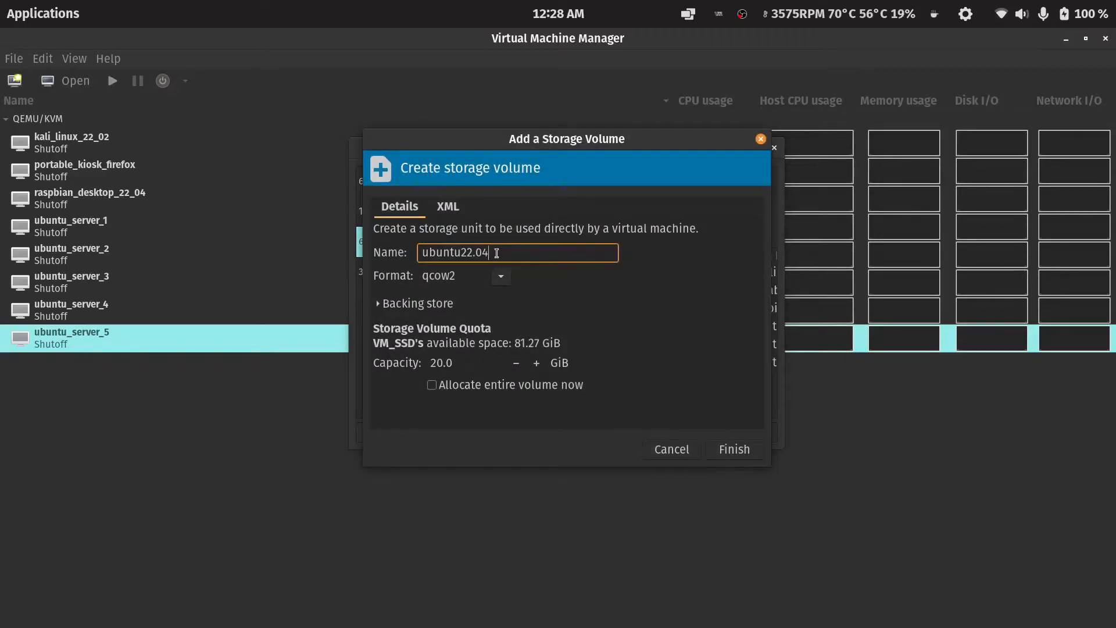
{"action": "key", "text": "BackSpace"}
{"action": "key", "text": "BackSpace"}
{"action": "key", "text": "BackSpace"}
{"action": "key", "text": "BackSpace"}
{"action": "key", "text": "BackSpace"}
{"action": "type", "text": "_server_sixth"}
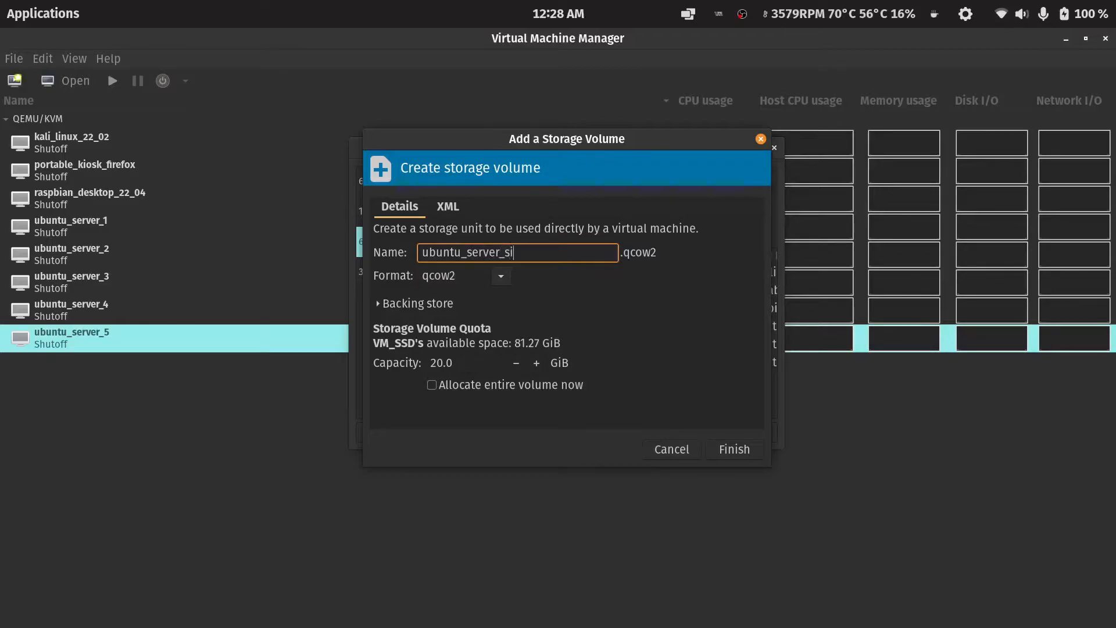
Set the new volume's capacity to 10 GiB, keep the qcow2 format, and finish creating it.
{"action": "double_click", "coordinate": [436, 363]}
{"action": "type", "text": "10"}
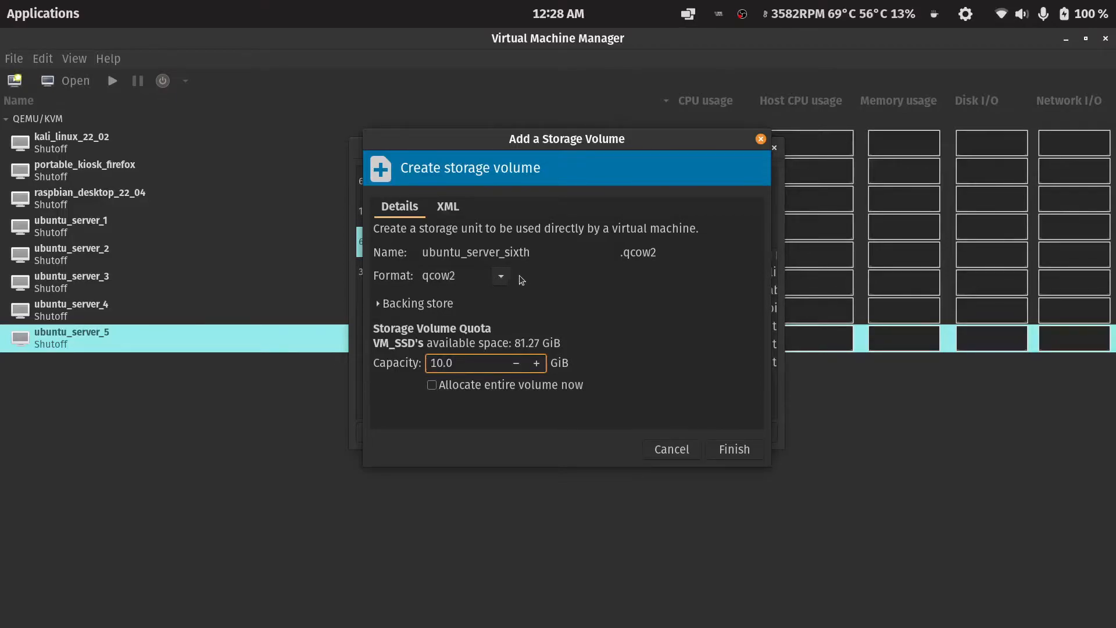
{"action": "left_click", "coordinate": [501, 275]}
{"action": "left_click", "coordinate": [468, 318]}
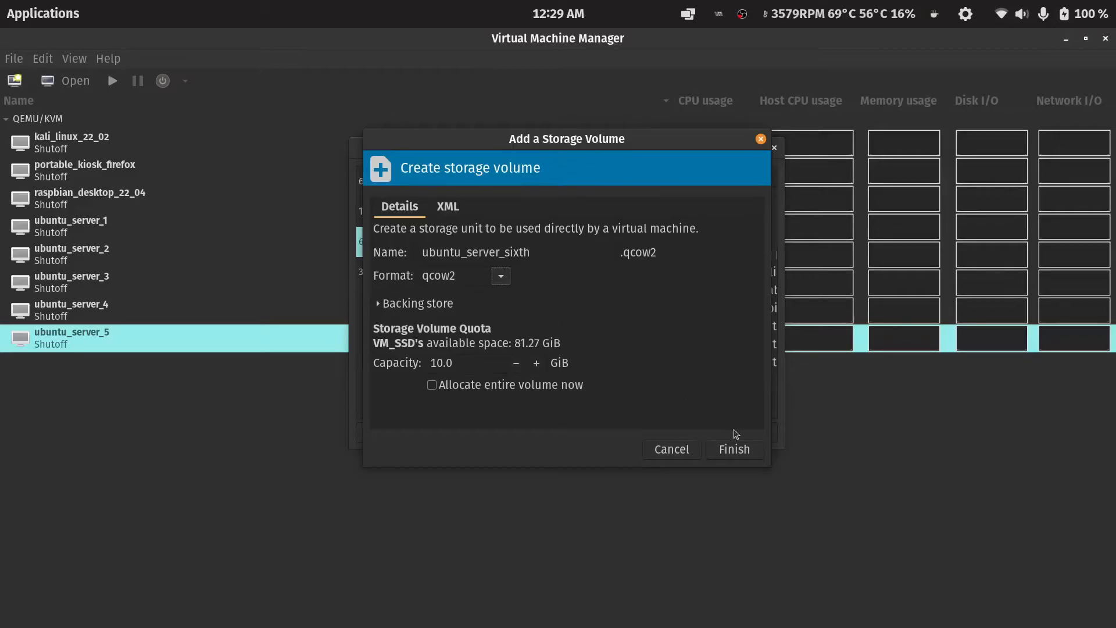
{"action": "left_click", "coordinate": [735, 448]}
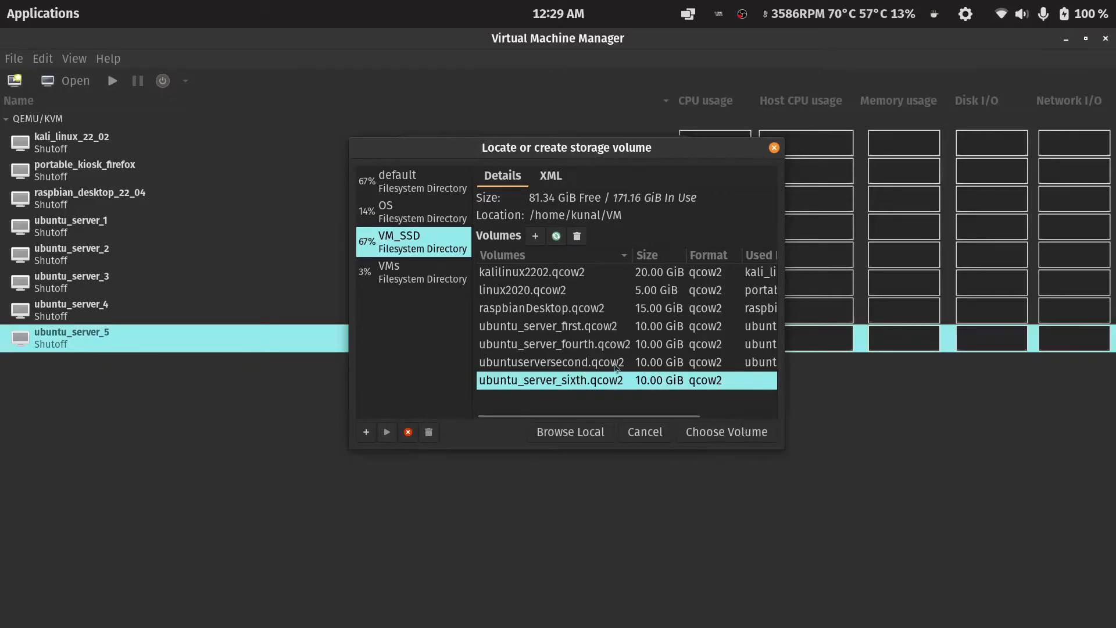
Choose the ubuntu_server_sixth.qcow2 volume as the VM's storage and continue to the final step.
{"action": "left_click", "coordinate": [752, 434]}
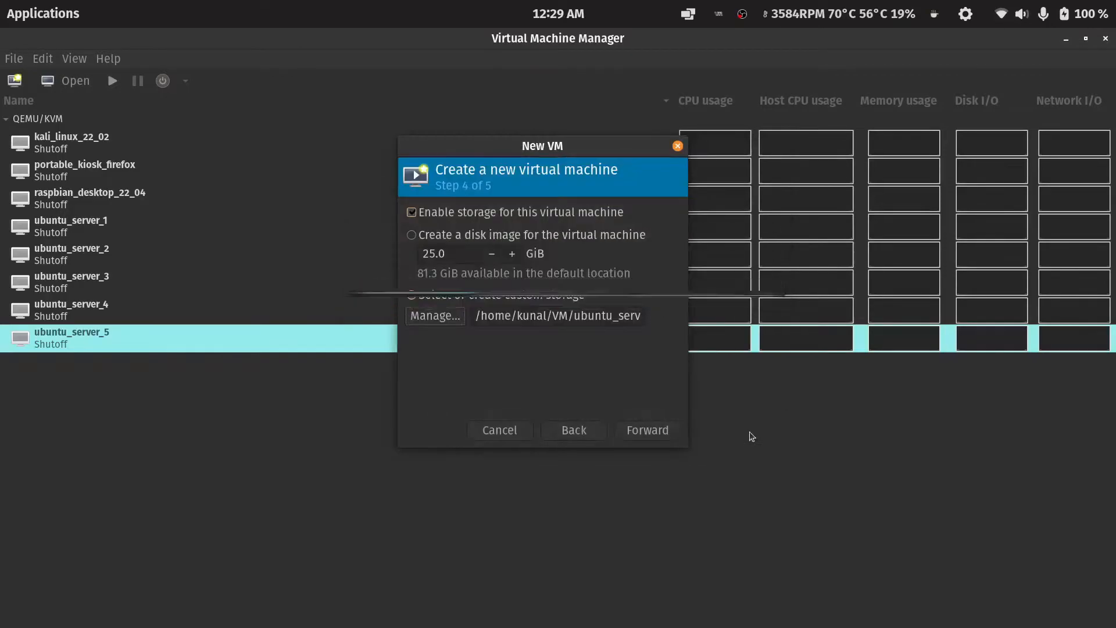
{"action": "left_click", "coordinate": [647, 420]}
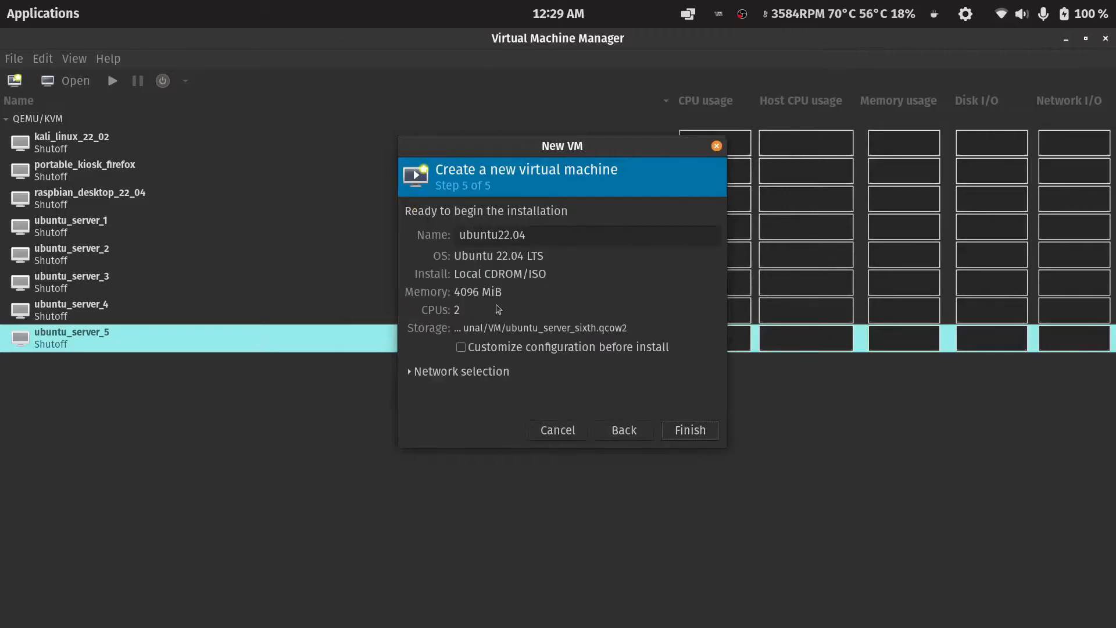
Name the VM ubuntu_server_6 and enable customizing the configuration before install.
{"action": "left_click", "coordinate": [527, 232]}
{"action": "left_click_drag", "start_coordinate": [527, 232], "coordinate": [497, 229]}
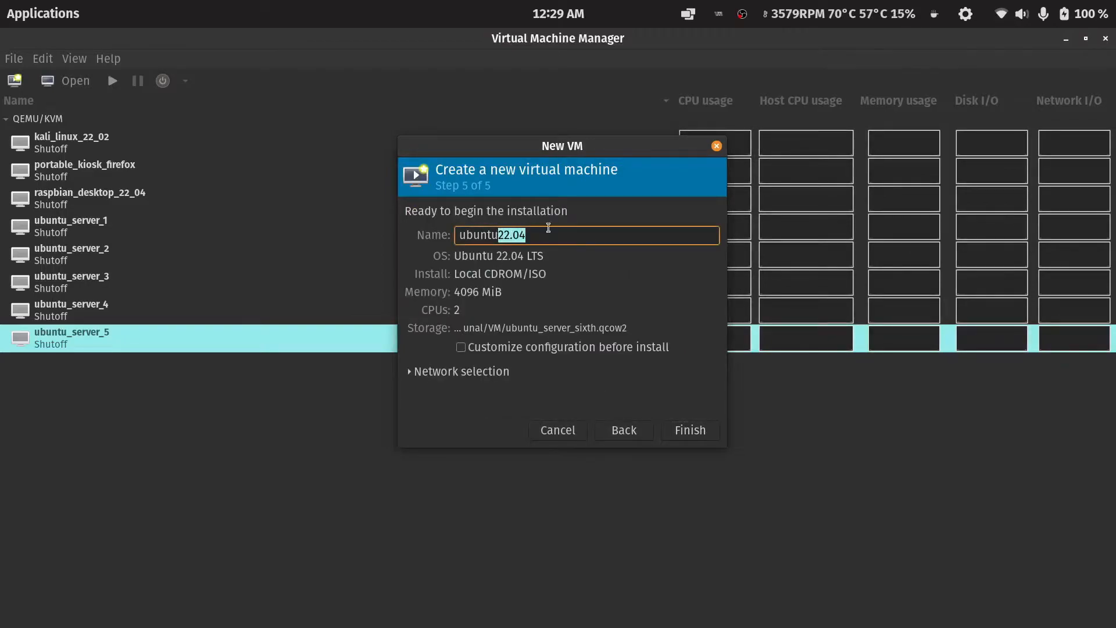
{"action": "type", "text": "_server"}
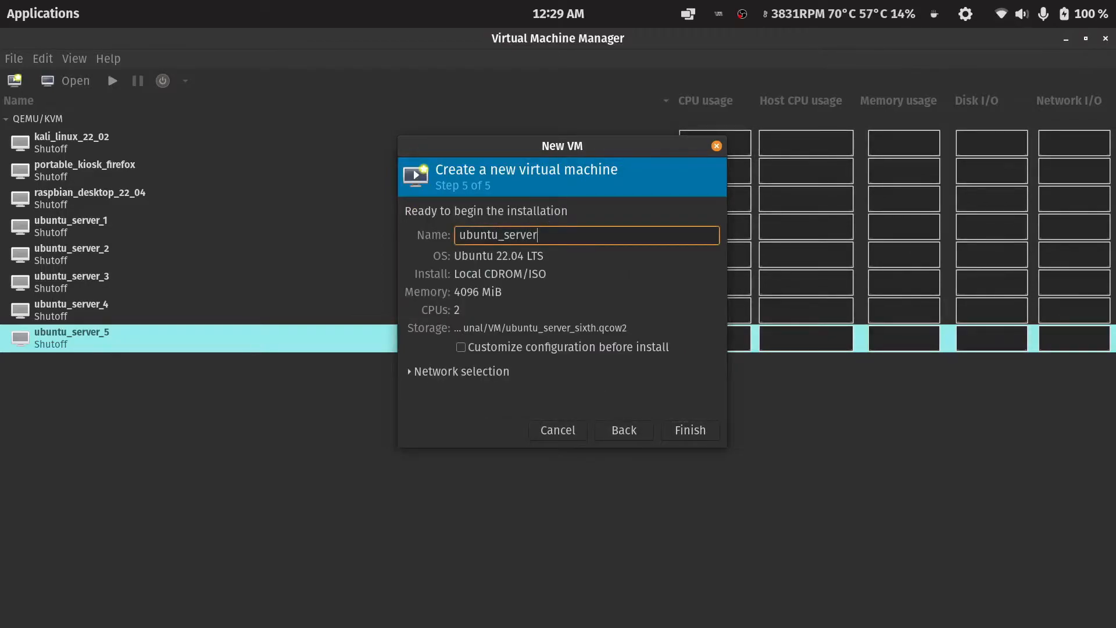
{"action": "left_click", "coordinate": [494, 347]}
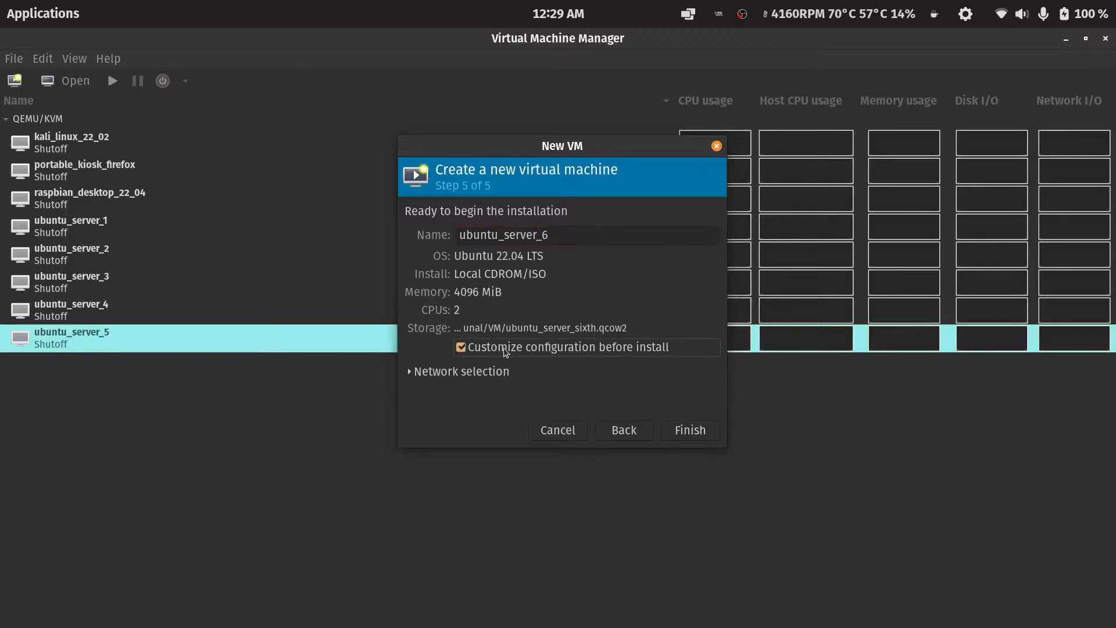
Keep the default NAT virtual network in the network selection and finish the wizard.
{"action": "left_click", "coordinate": [476, 373]}
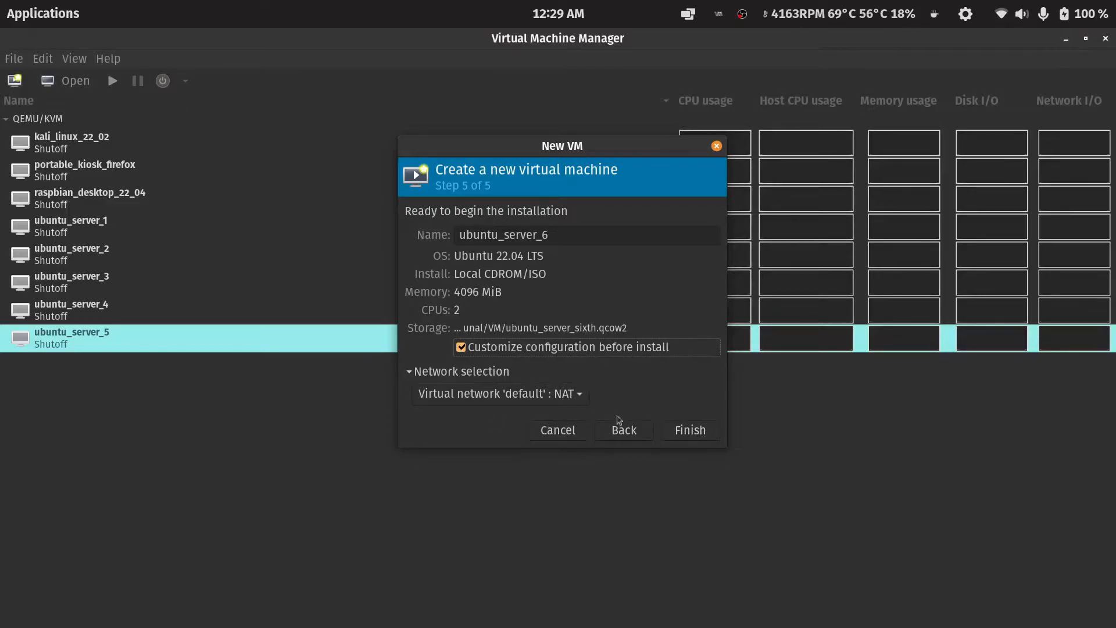
{"action": "left_click", "coordinate": [535, 394]}
{"action": "left_click", "coordinate": [602, 393]}
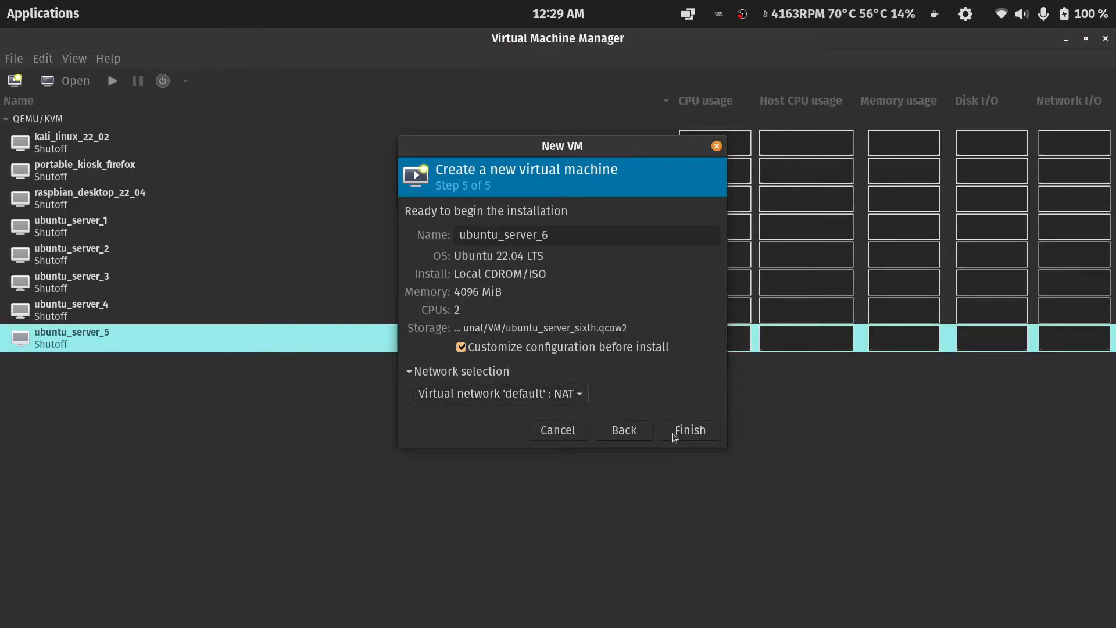
{"action": "left_click", "coordinate": [701, 431]}
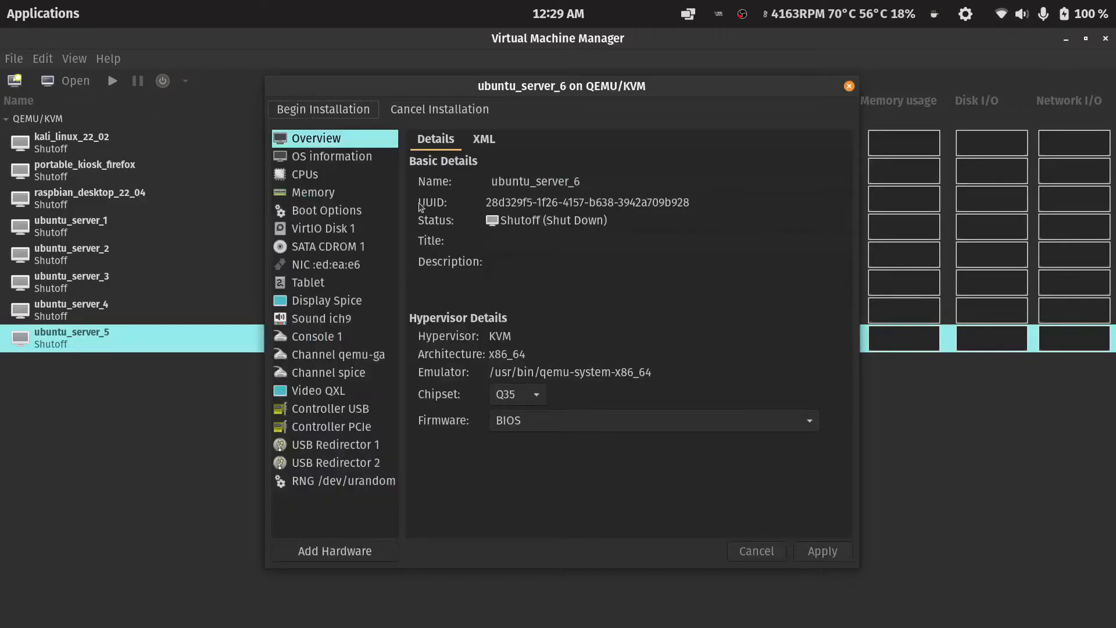
Enable shared memory in the VM's memory settings and return to the overview.
{"action": "left_click", "coordinate": [324, 195]}
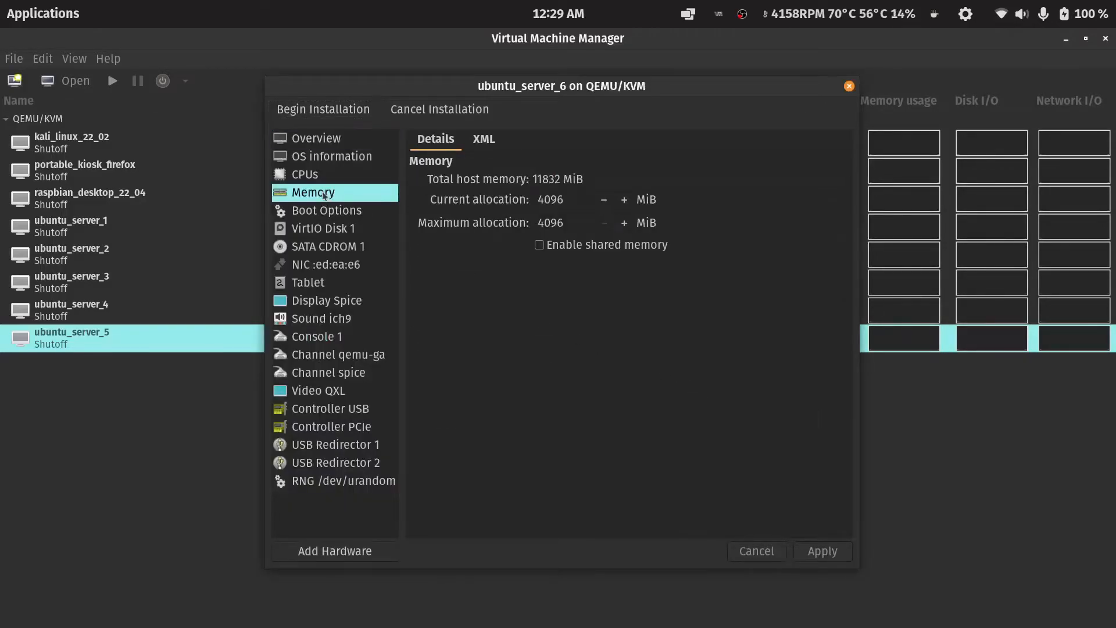
{"action": "left_click", "coordinate": [540, 246]}
{"action": "left_click", "coordinate": [318, 140]}
{"action": "left_click", "coordinate": [650, 377]}
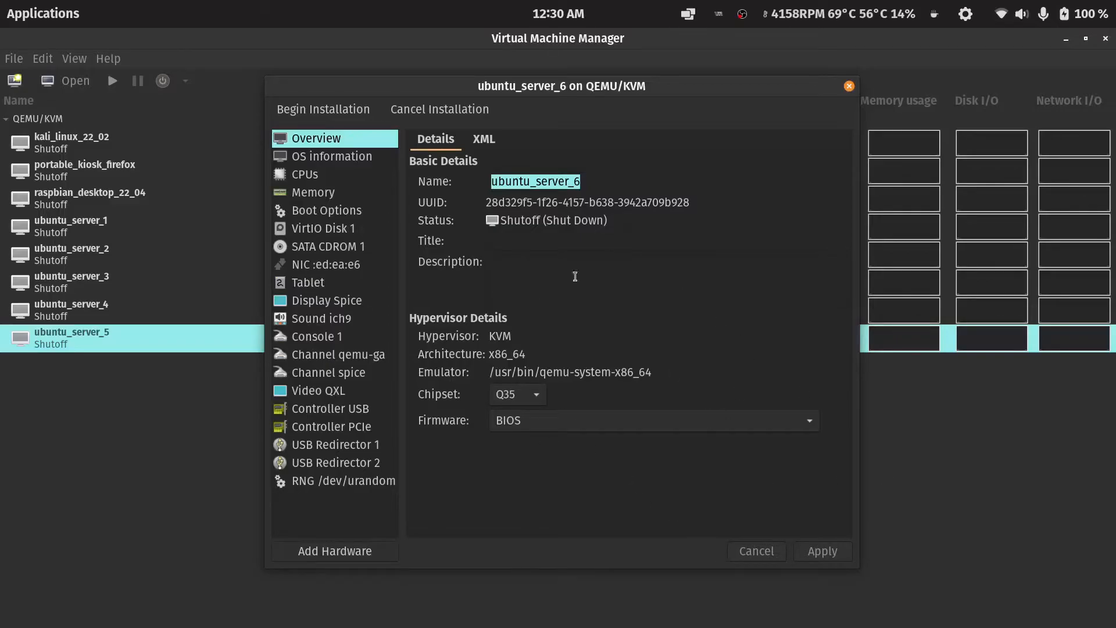
Begin the installation in a maximized console and boot the Try or Install Ubuntu Server entry.
{"action": "left_click", "coordinate": [324, 110]}
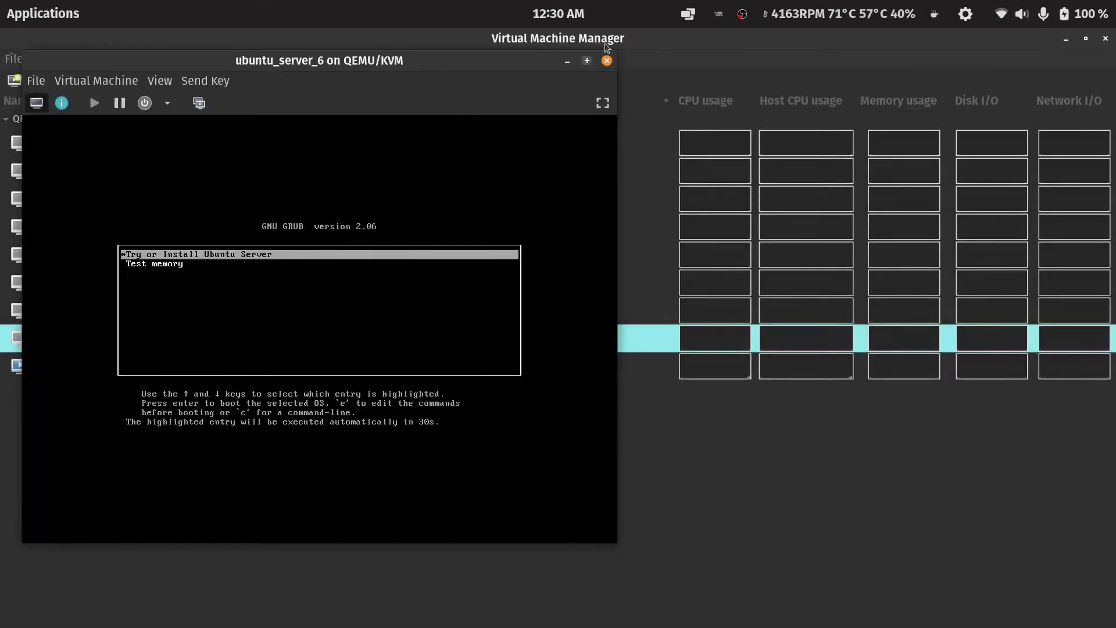
{"action": "left_click", "coordinate": [587, 58]}
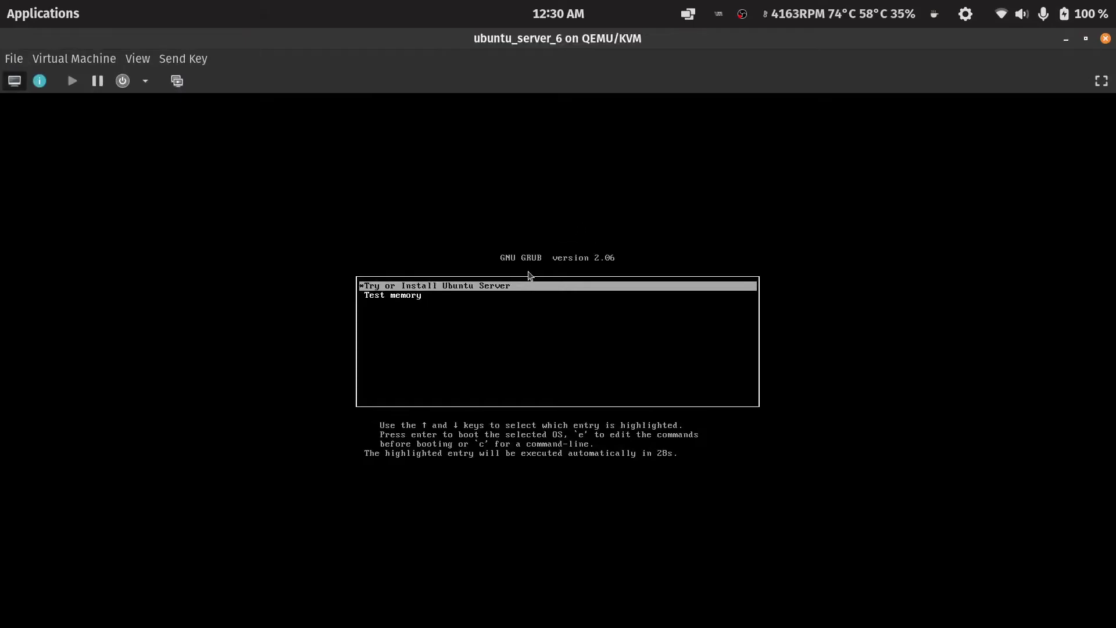
{"action": "left_click", "coordinate": [529, 276]}
{"action": "key", "text": "Return"}
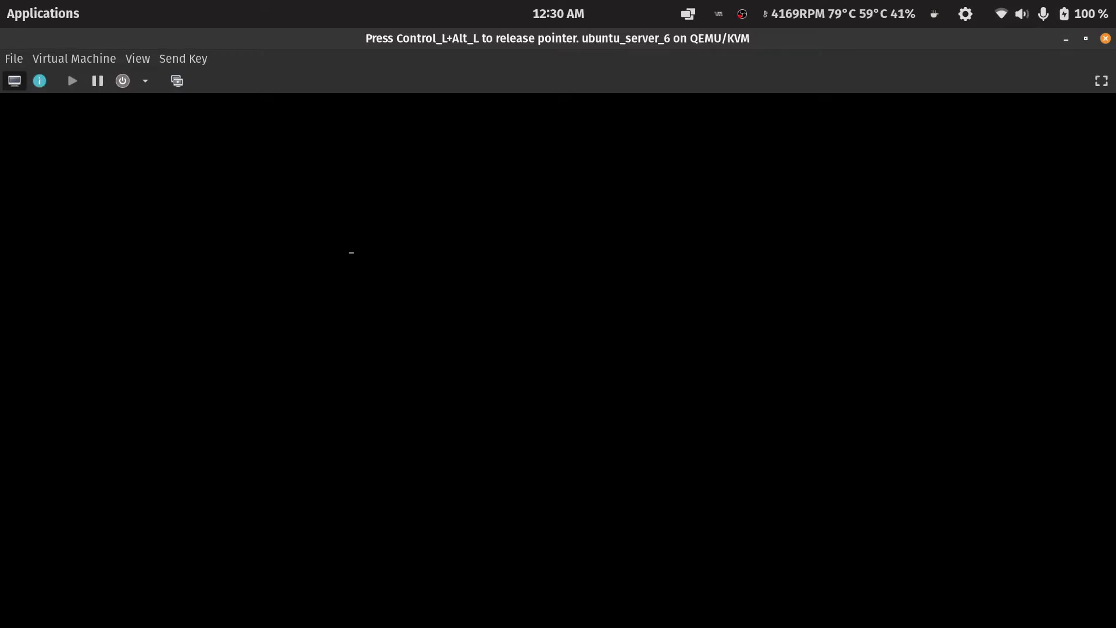
Release the pointer and set the console display scaling to Always.
{"action": "key", "text": "ctrl+alt"}
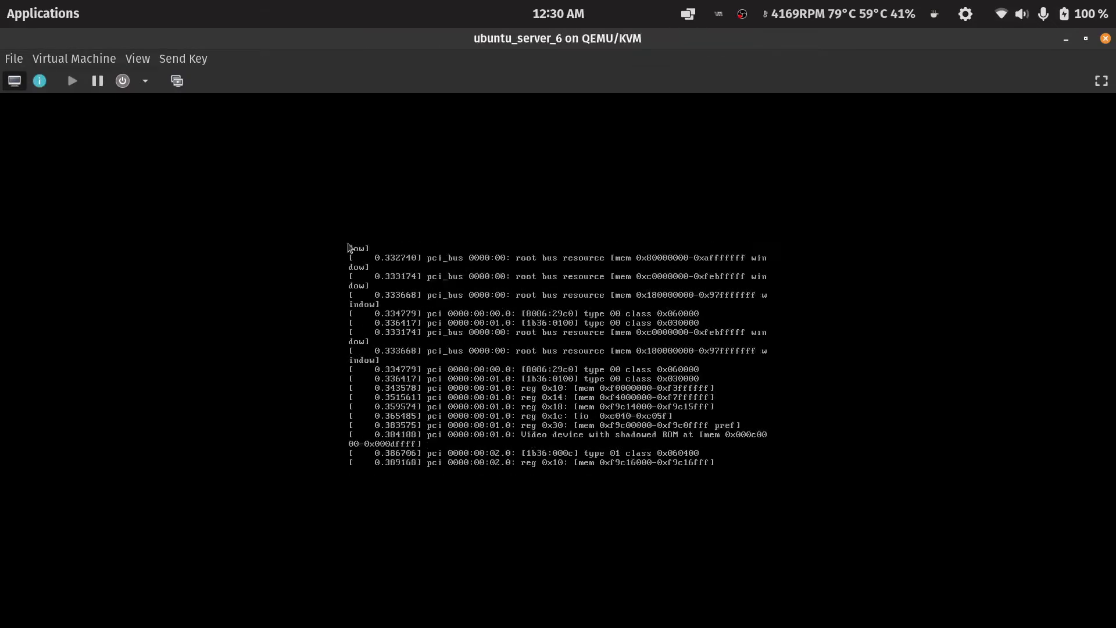
{"action": "left_click", "coordinate": [144, 60]}
{"action": "mouse_move", "coordinate": [182, 175]}
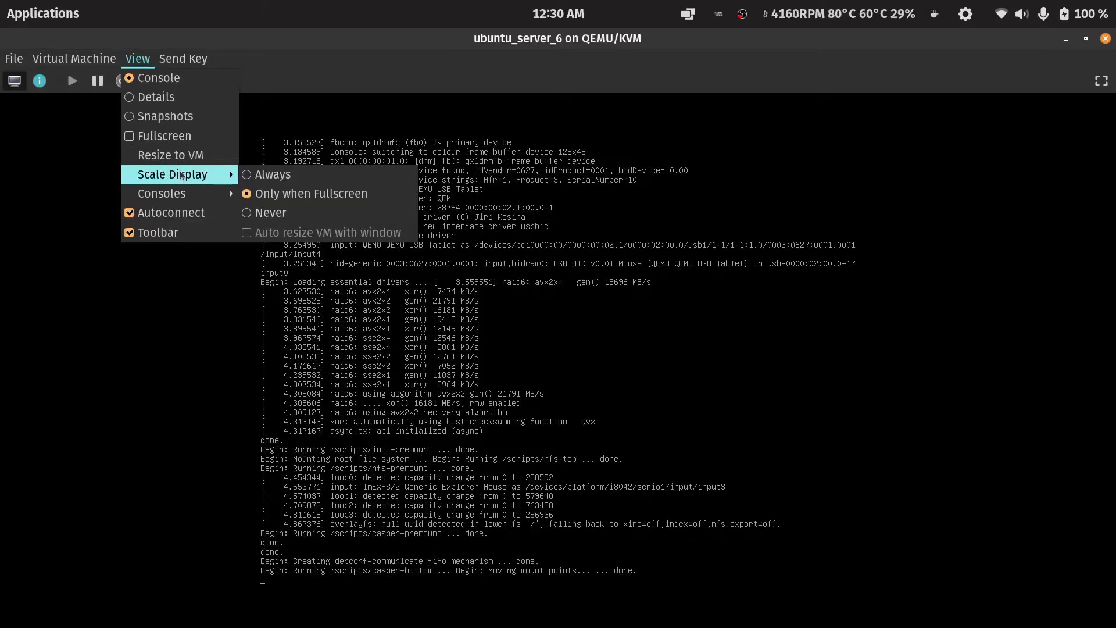
{"action": "left_click", "coordinate": [256, 174]}
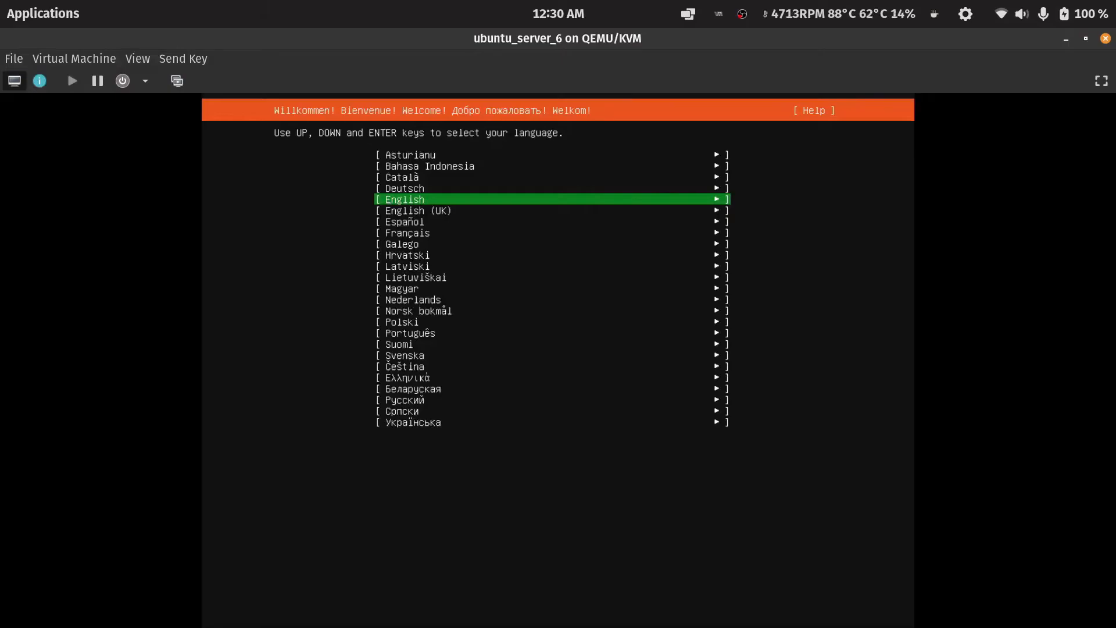
Select English as the installer language and keep the English (US) keyboard layout.
{"action": "key", "text": "Return"}
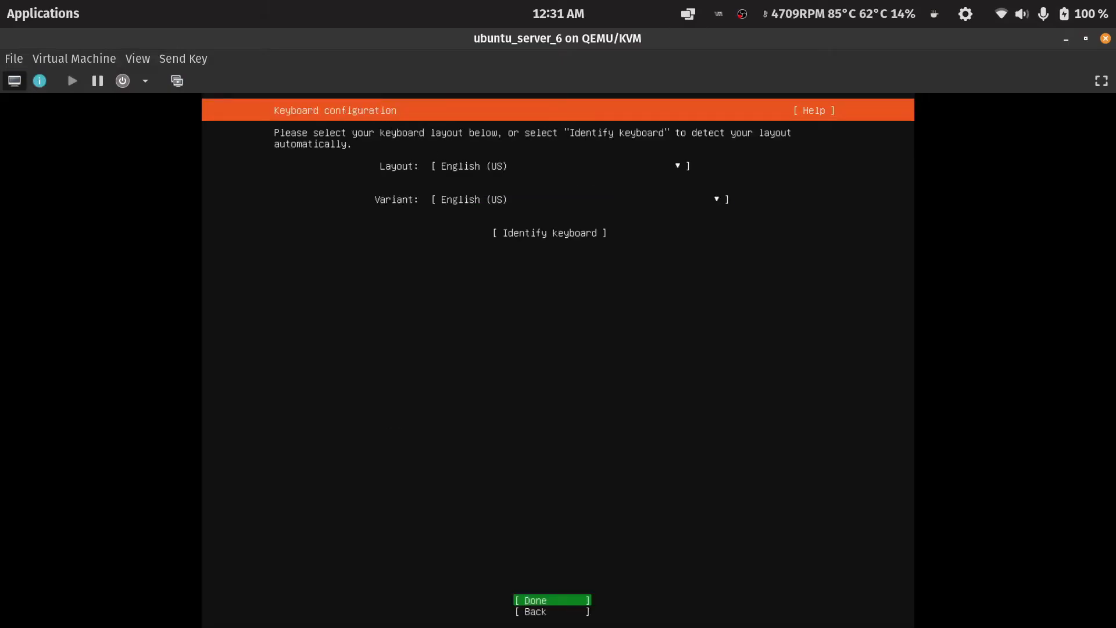
{"action": "left_click", "coordinate": [526, 601]}
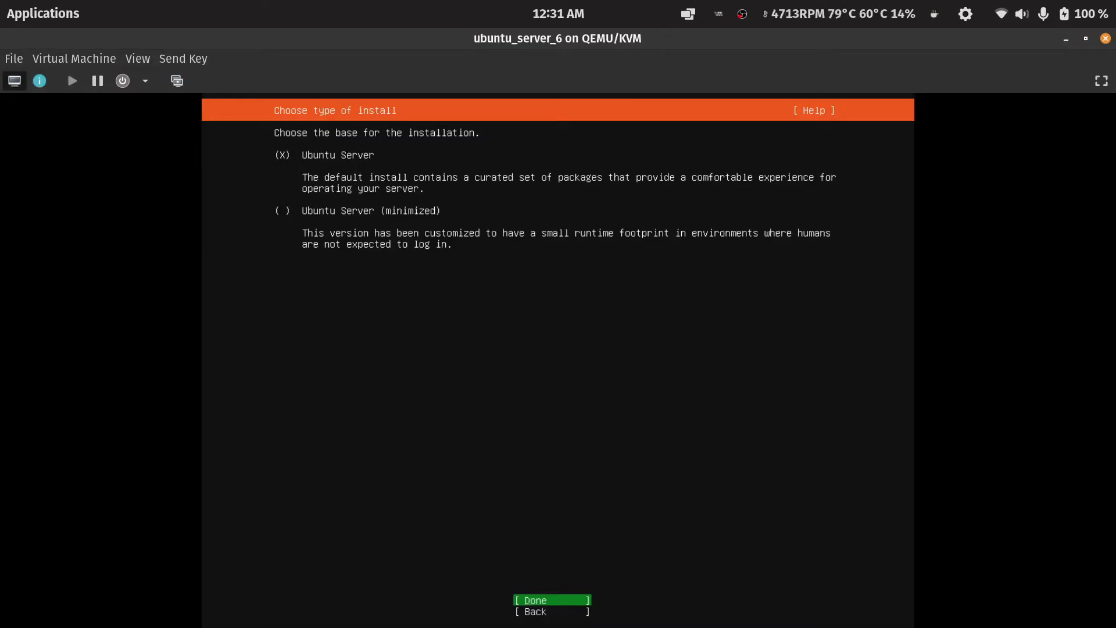
Accept the Ubuntu Server install type, default network connection, empty proxy, and default archive mirror.
{"action": "key", "text": "Return"}
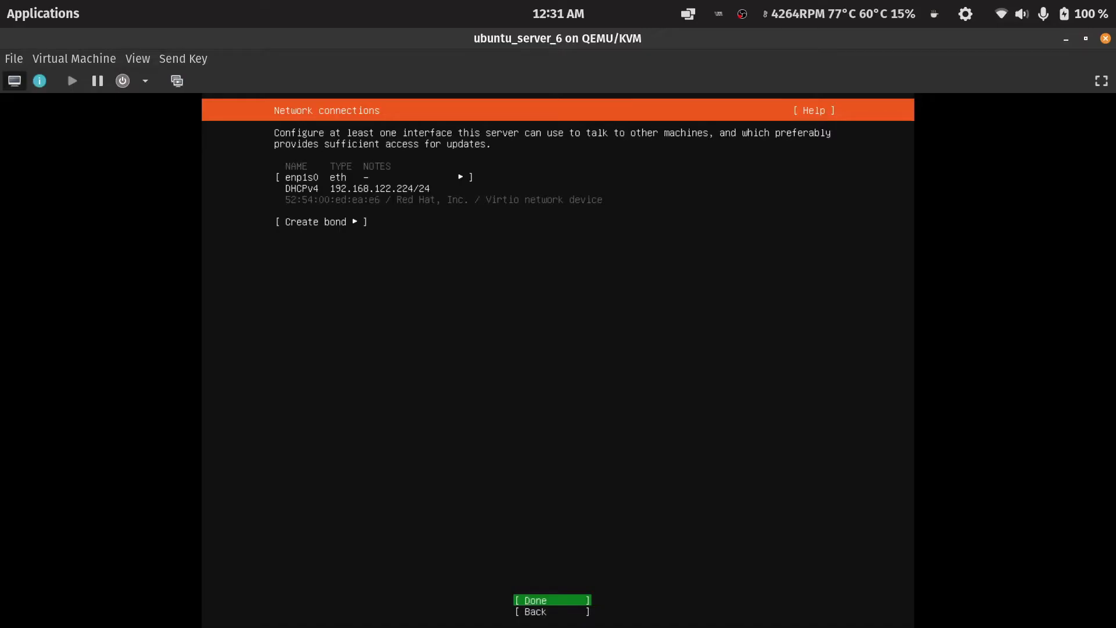
{"action": "key", "text": "Return"}
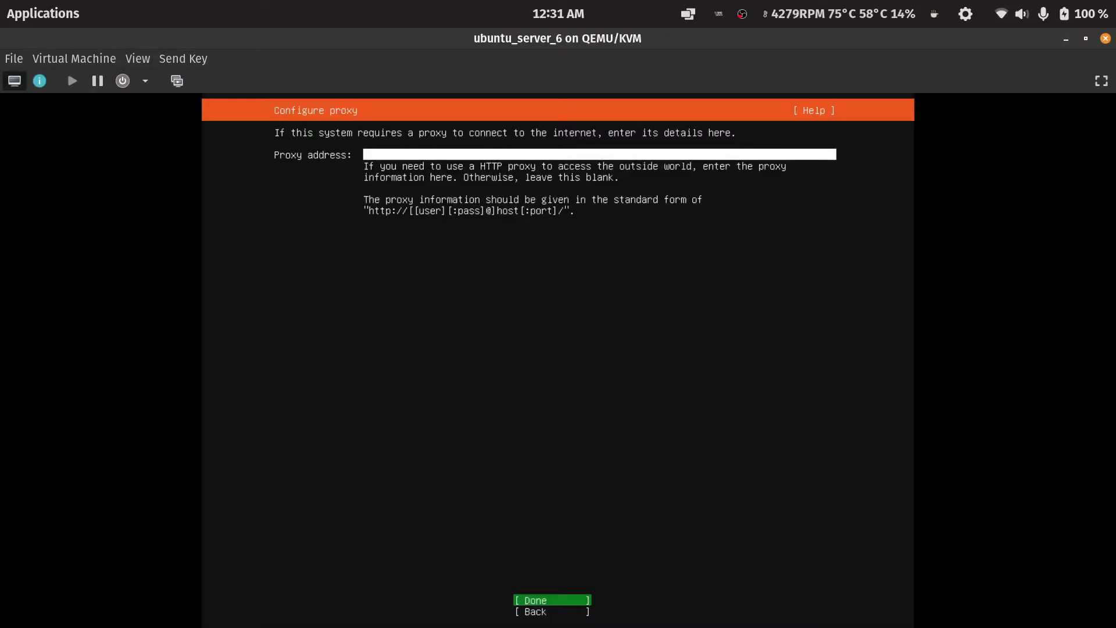
{"action": "key", "text": "Return"}
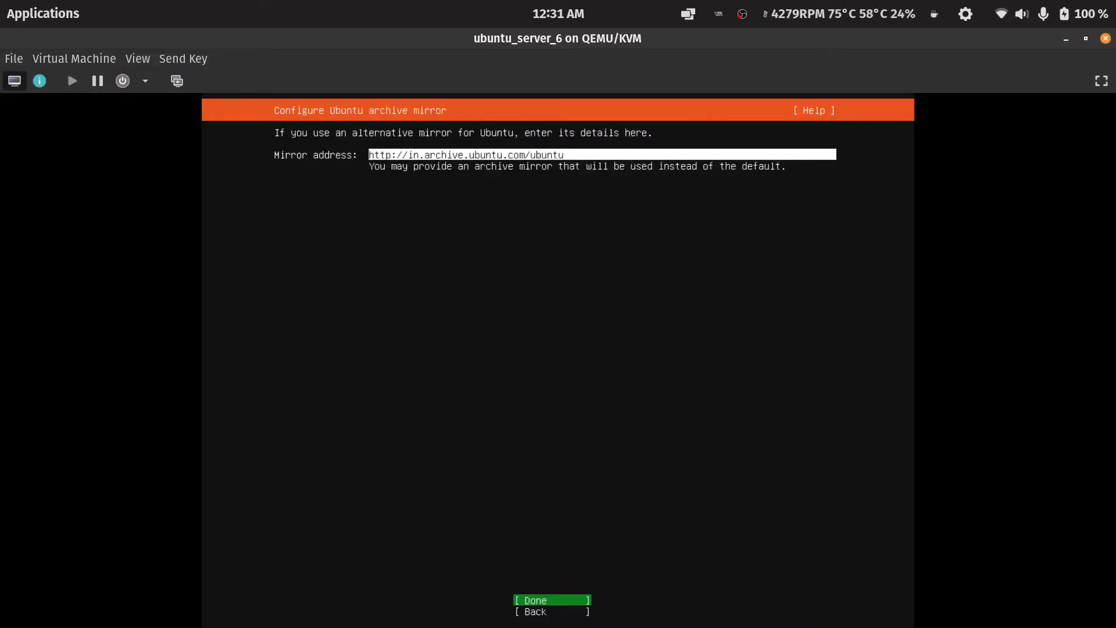
{"action": "key", "text": "Return"}
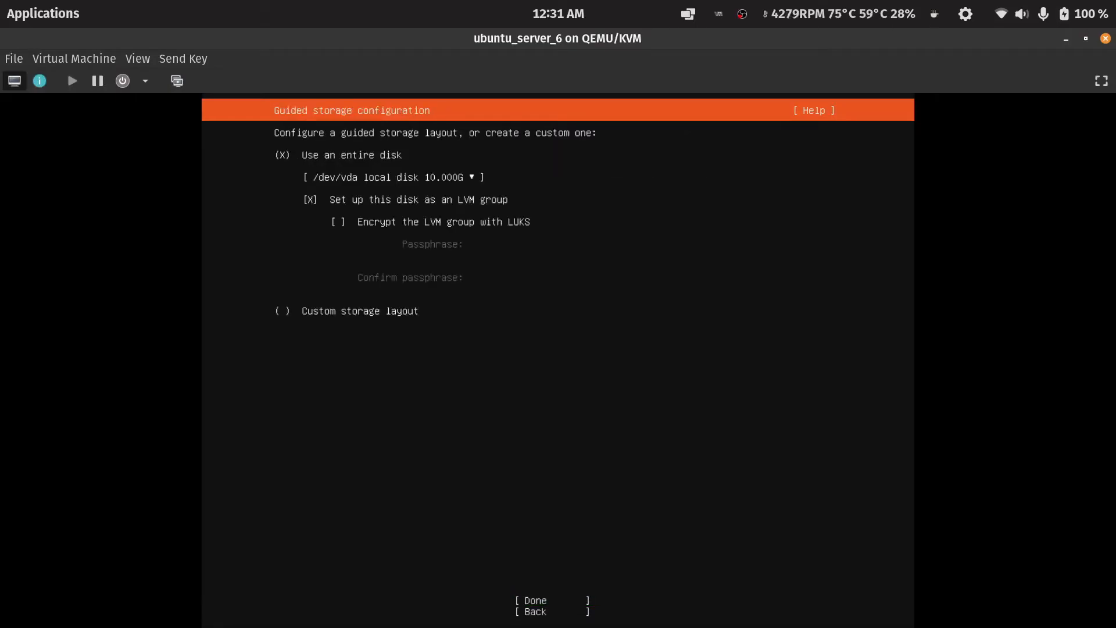
Use the entire disk without setting it up as an LVM group and confirm the guided storage.
{"action": "key", "text": "Tab"}
{"action": "key", "text": "Tab"}
{"action": "key", "text": "space"}
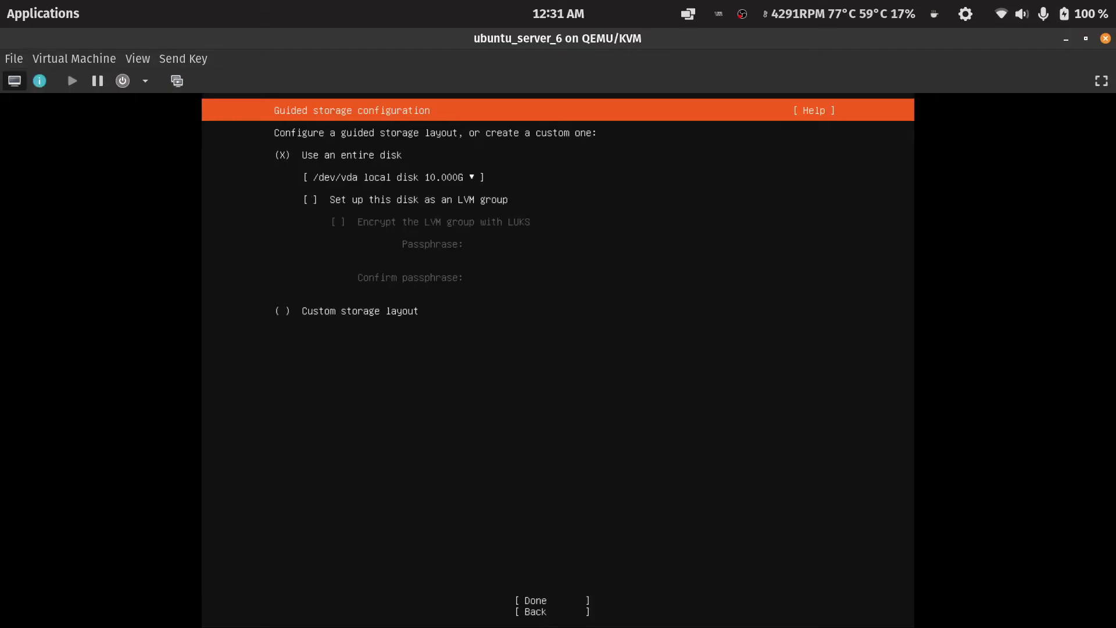
{"action": "key", "text": "Tab"}
{"action": "key", "text": "Tab"}
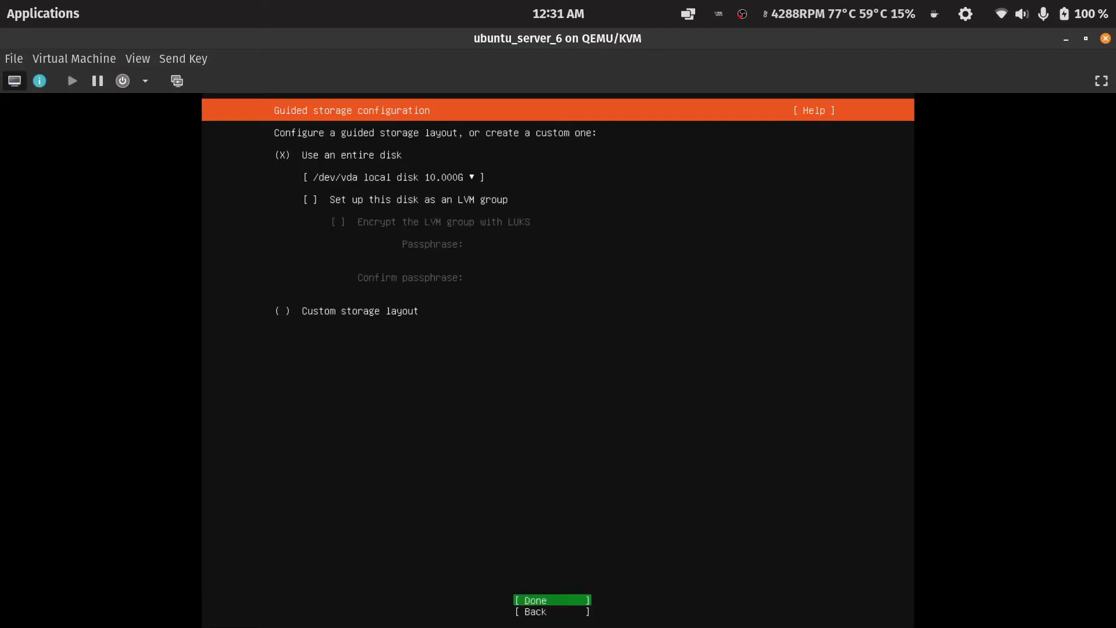
{"action": "key", "text": "Return"}
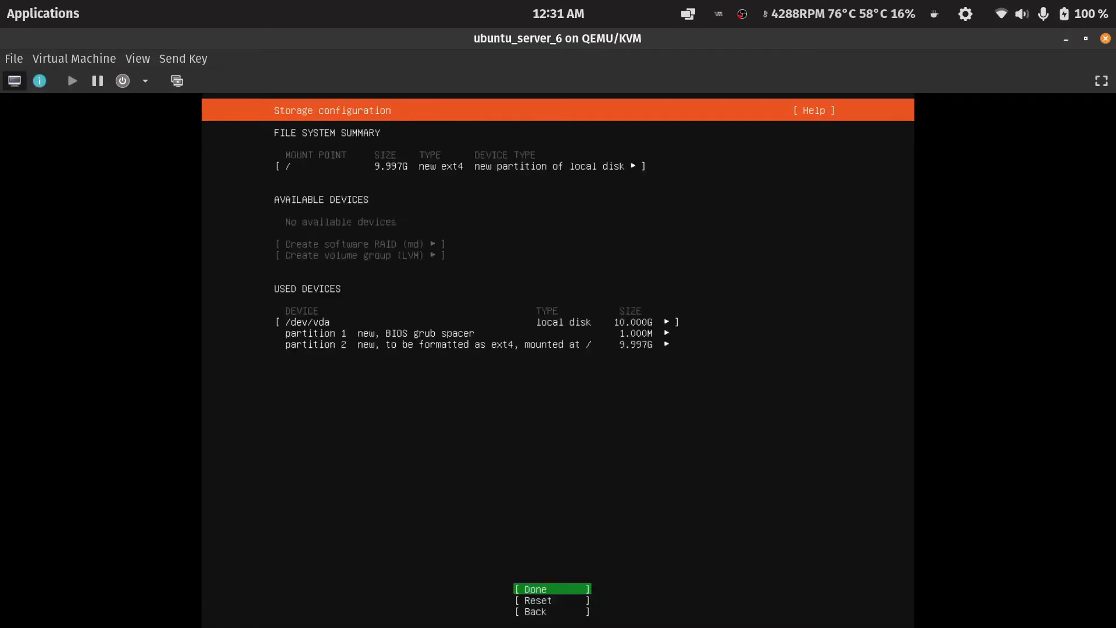
Accept the storage layout and confirm continuing with the destructive installation.
{"action": "key", "text": "Return"}
{"action": "key", "text": "Down"}
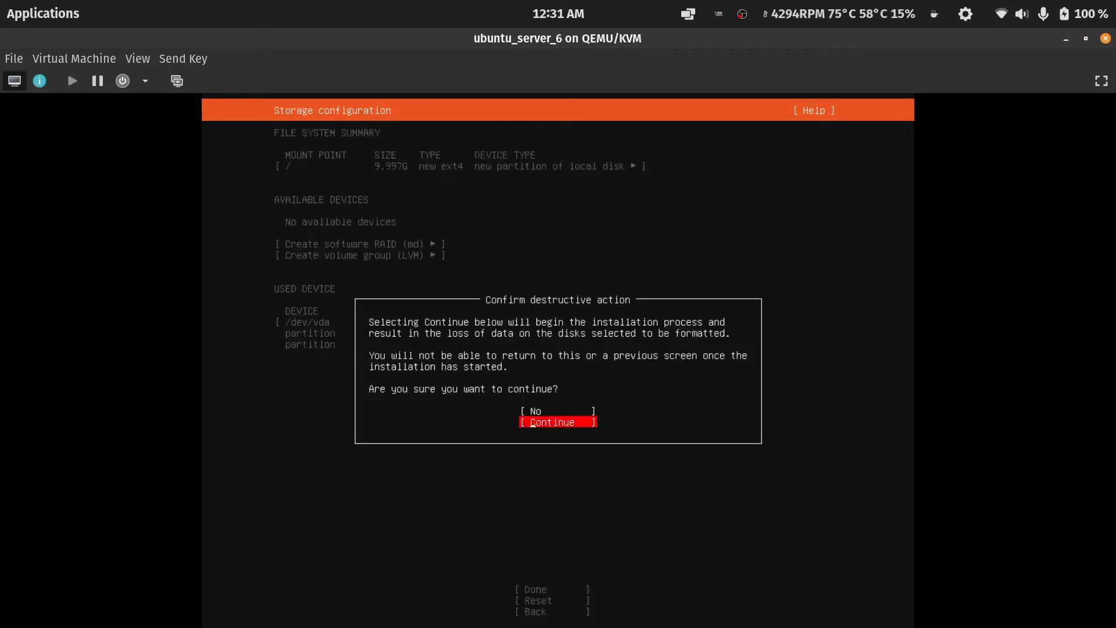
{"action": "key", "text": "Return"}
In profile setup, enter your name and set the server's name to server6.
{"action": "type", "text": "Kunal"}
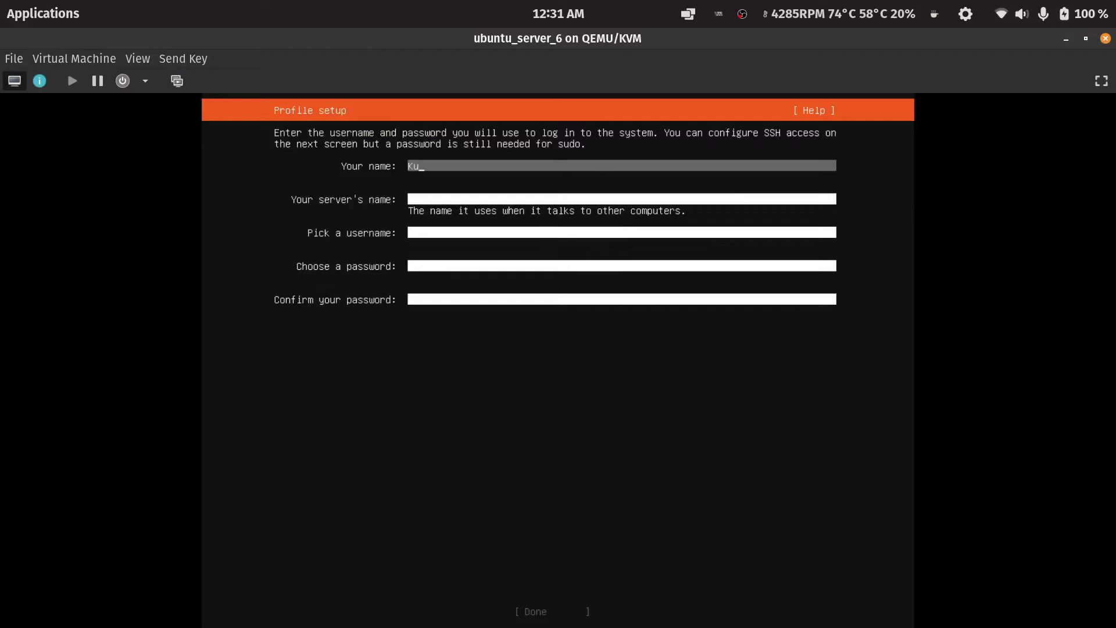
{"action": "key", "text": "Tab"}
{"action": "type", "text": "server6"}
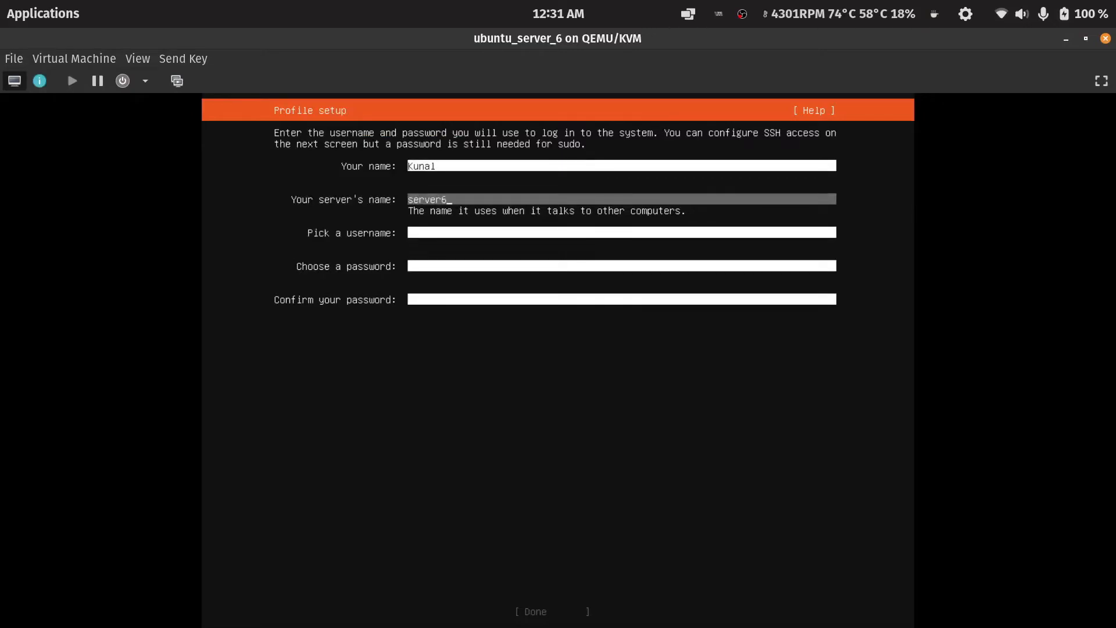
Pick a login username, enter and confirm the account password, and finish profile setup.
{"action": "key", "text": "Tab"}
{"action": "type", "text": "kunal"}
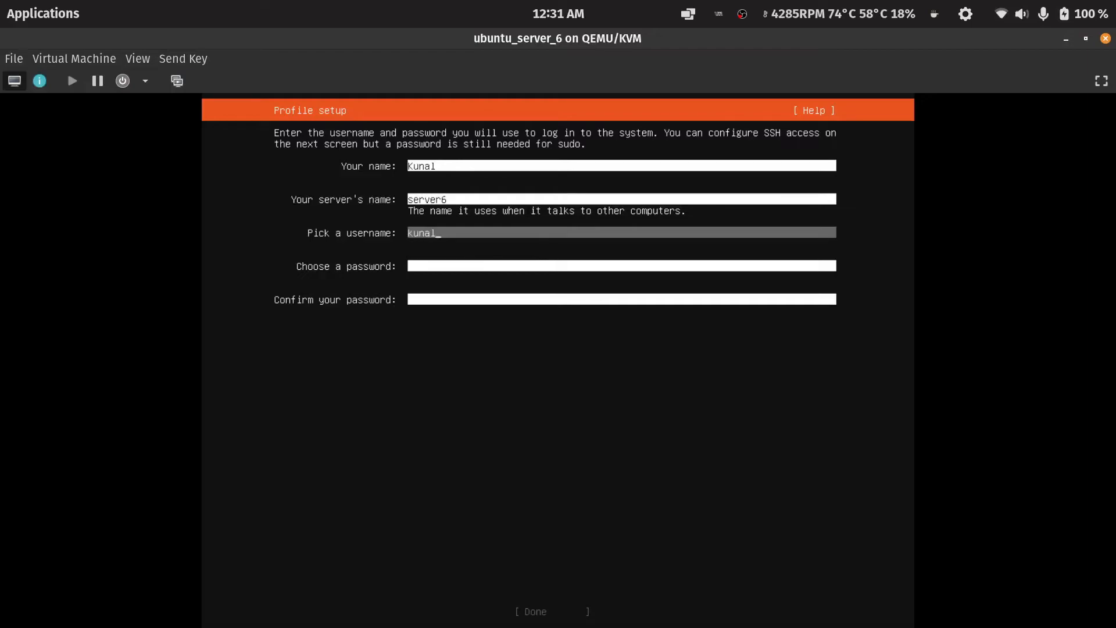
{"action": "key", "text": "Tab"}
{"action": "type", "text": "****"}
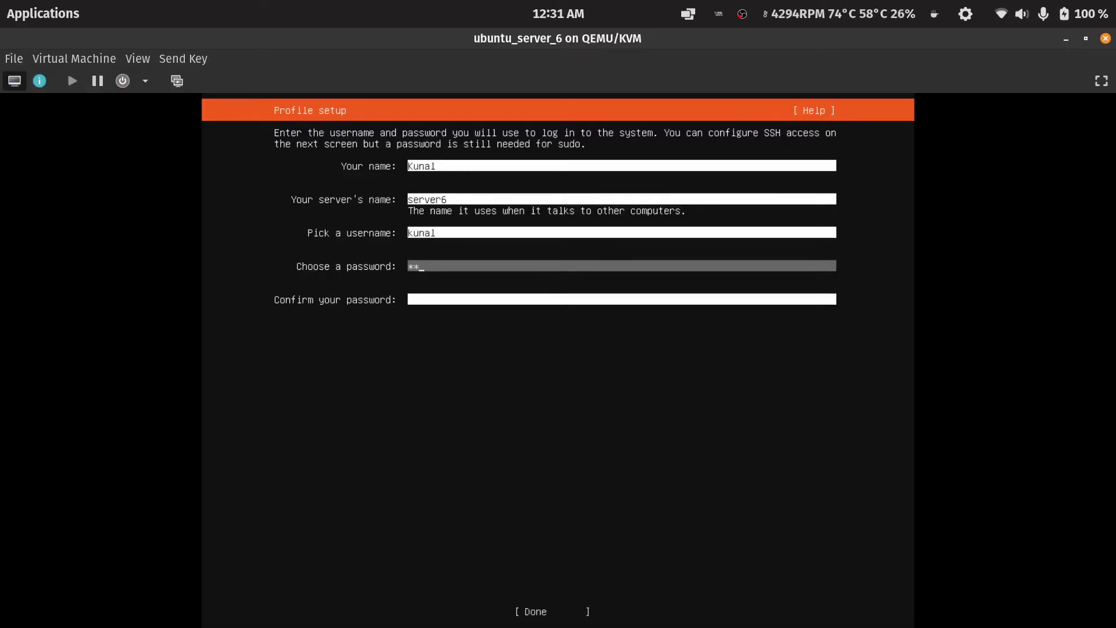
{"action": "key", "text": "Tab"}
{"action": "type", "text": "***"}
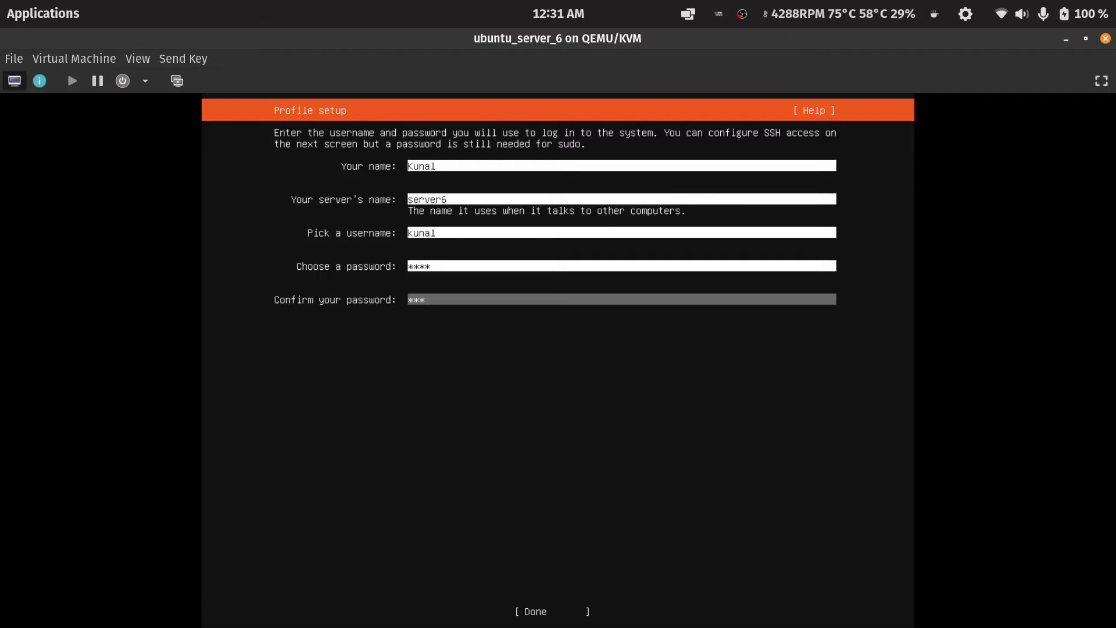
{"action": "type", "text": "*"}
{"action": "key", "text": "Tab"}
{"action": "key", "text": "Return"}
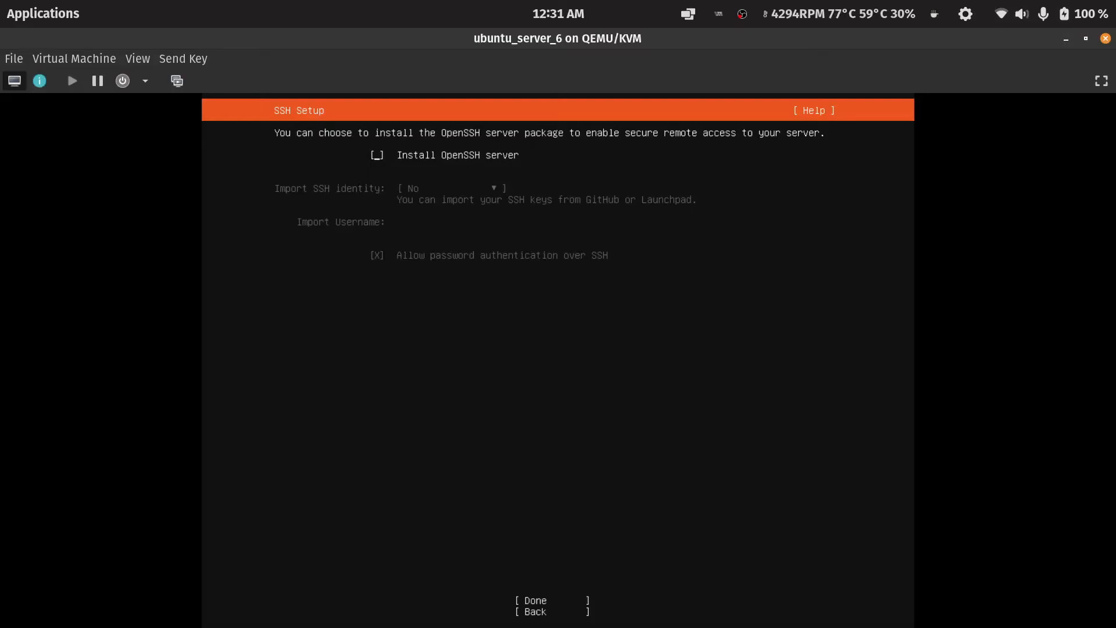
Enable installing the OpenSSH server and confirm the SSH setup.
{"action": "key", "text": "space"}
{"action": "key", "text": "Tab"}
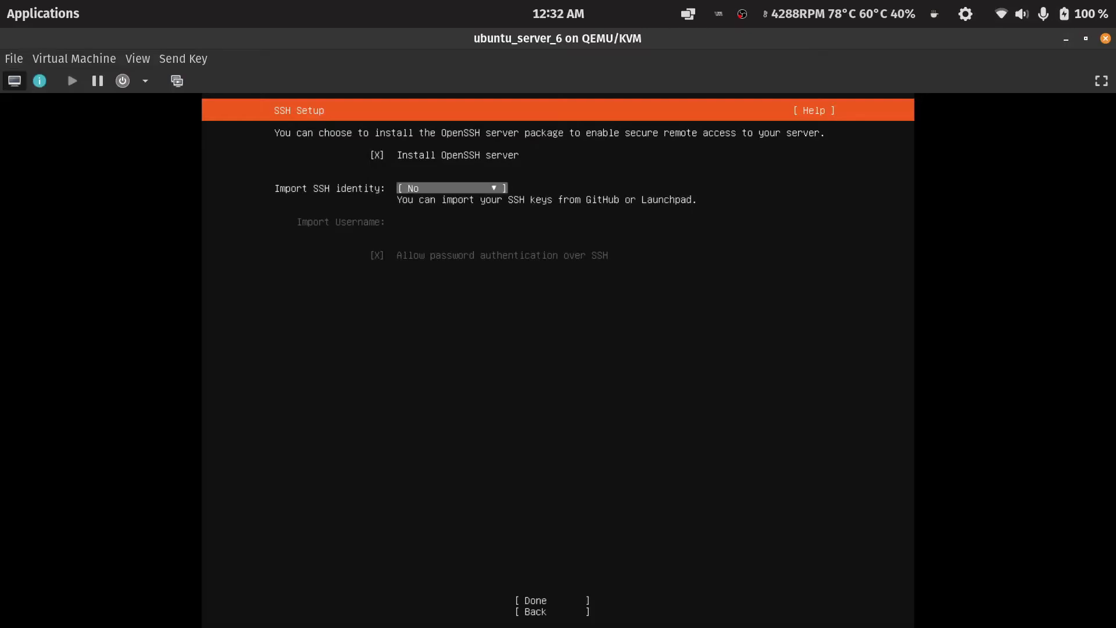
{"action": "key", "text": "Tab"}
{"action": "key", "text": "Return"}
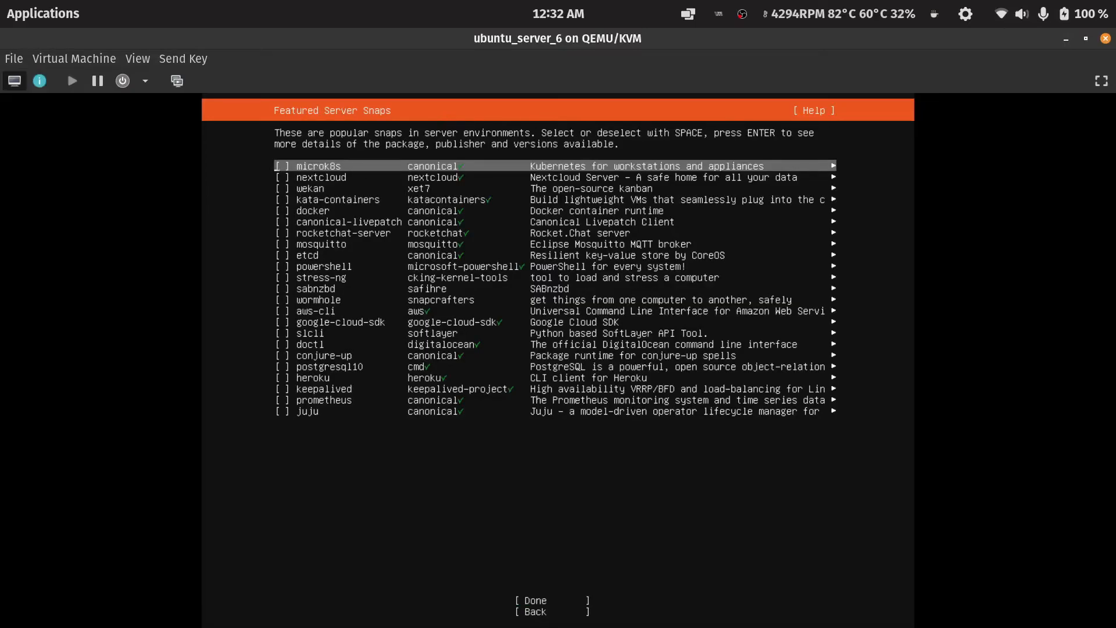
Leave all featured server snaps unselected and start the system installation.
{"action": "key", "text": "Tab"}
{"action": "key", "text": "Return"}
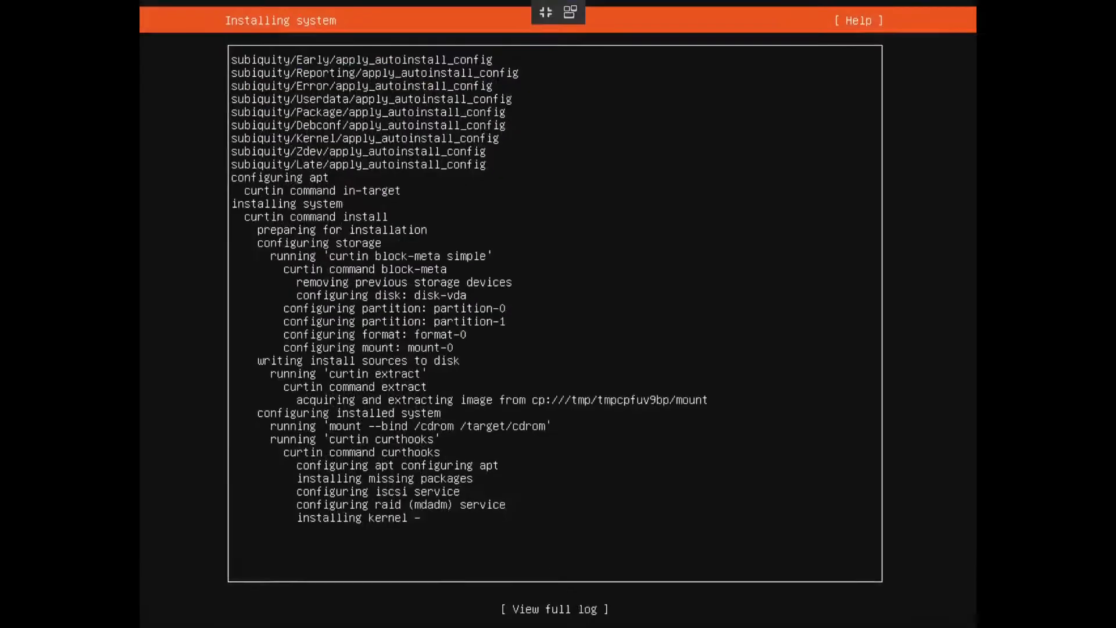
{"action": "key", "text": "Return"}
{"action": "key", "text": "Return"}
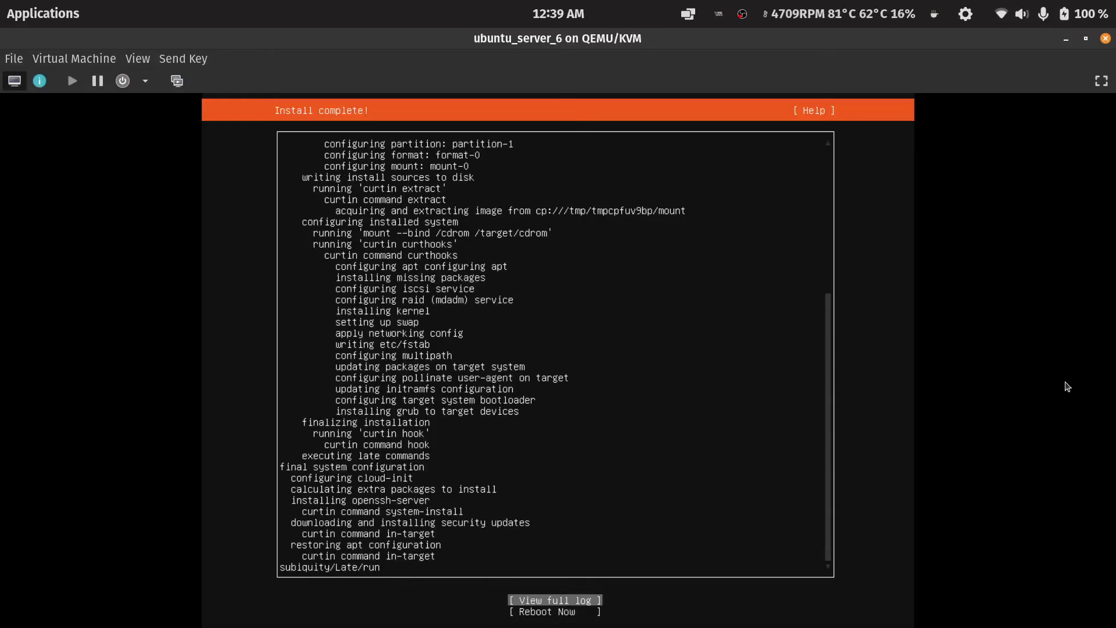
Reboot the installed system and confirm the installation medium removal prompt.
{"action": "key", "text": "Down"}
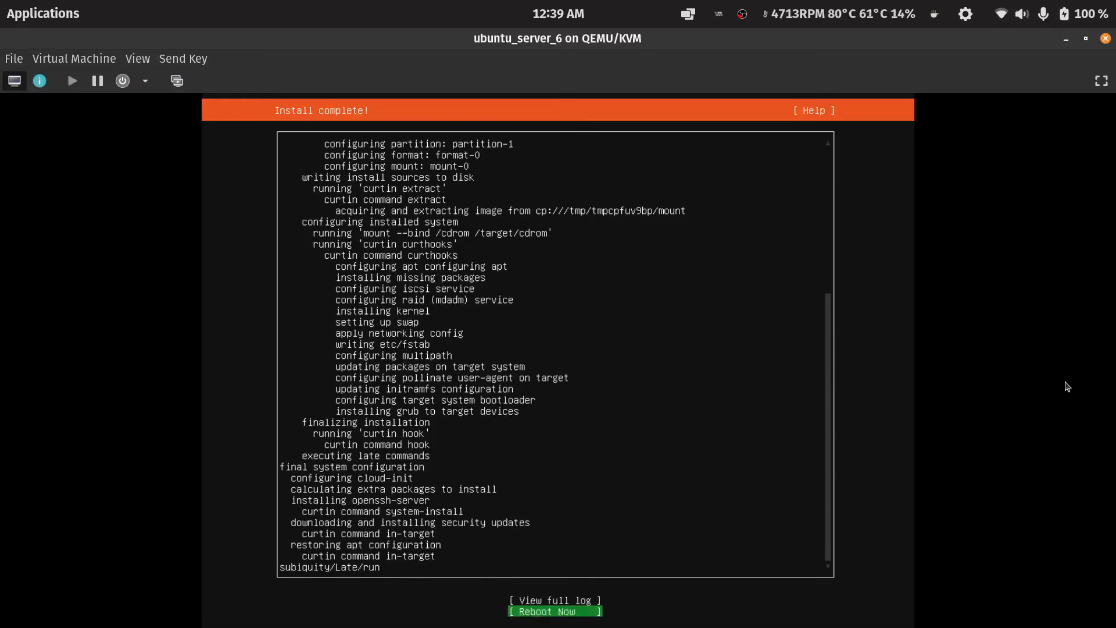
{"action": "key", "text": "Return"}
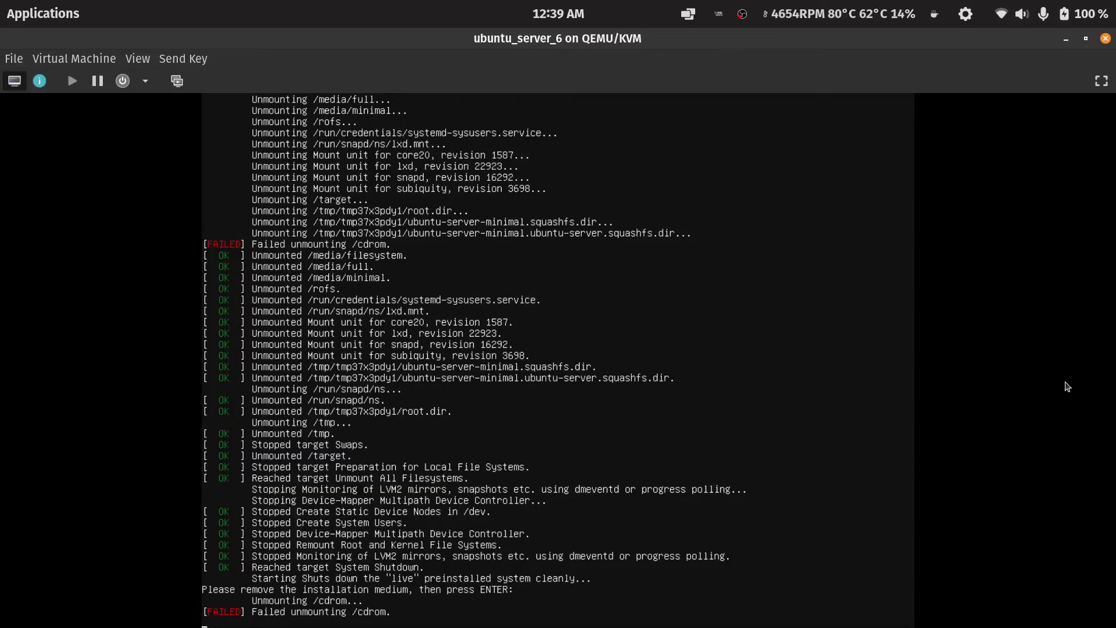
{"action": "key", "text": "Return"}
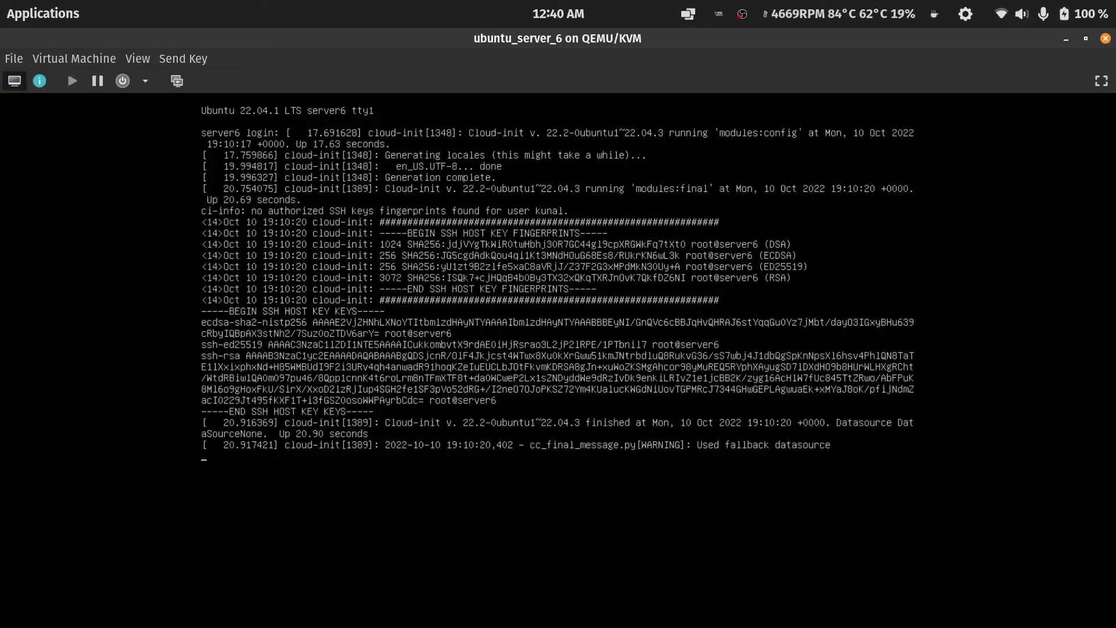
Log in to server6 with the new username and account password.
{"action": "type", "text": "l"}
{"action": "key", "text": "Return"}
{"action": "key", "text": "Return"}
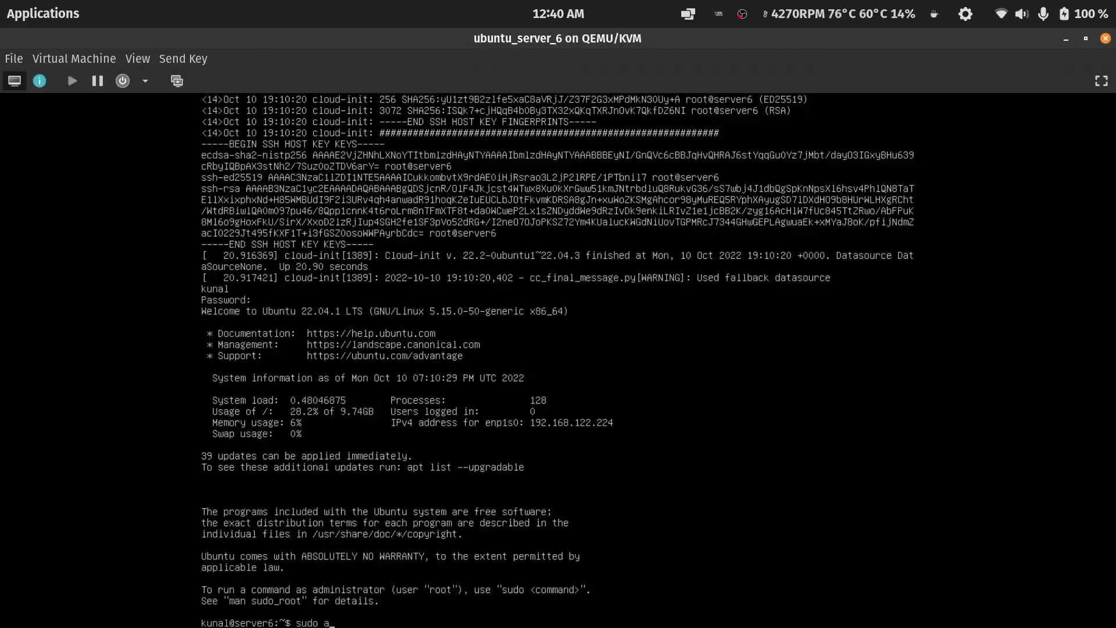
Install auto-apt-proxy with sudo apt install, entering the sudo password.
{"action": "type", "text": "stall auto-apt-proxy"}
{"action": "key", "text": "Return"}
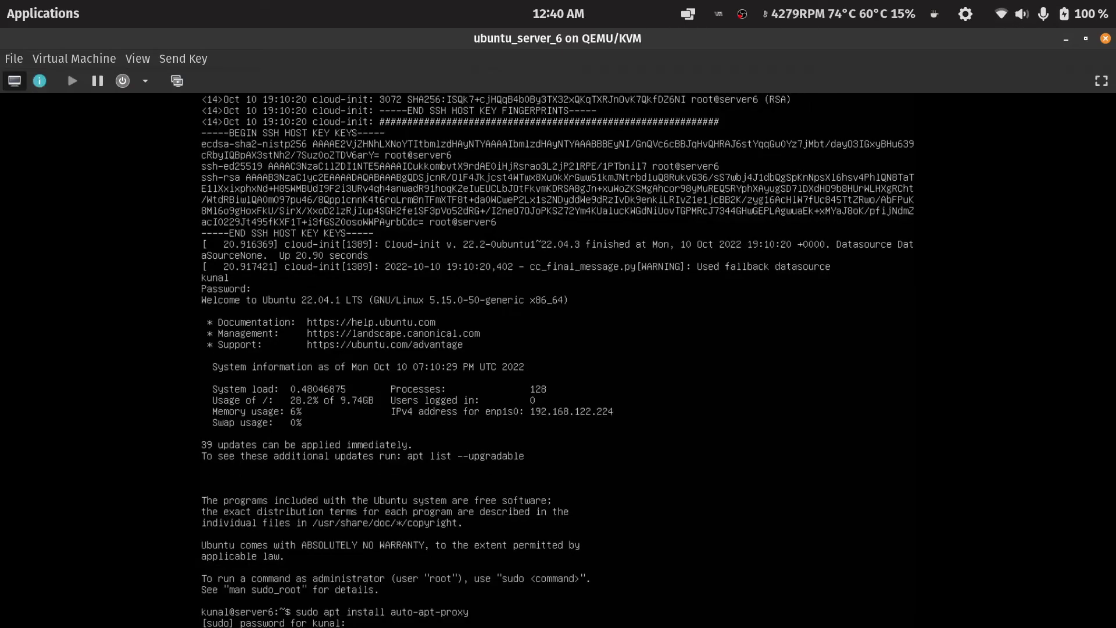
{"action": "key", "text": "Return"}
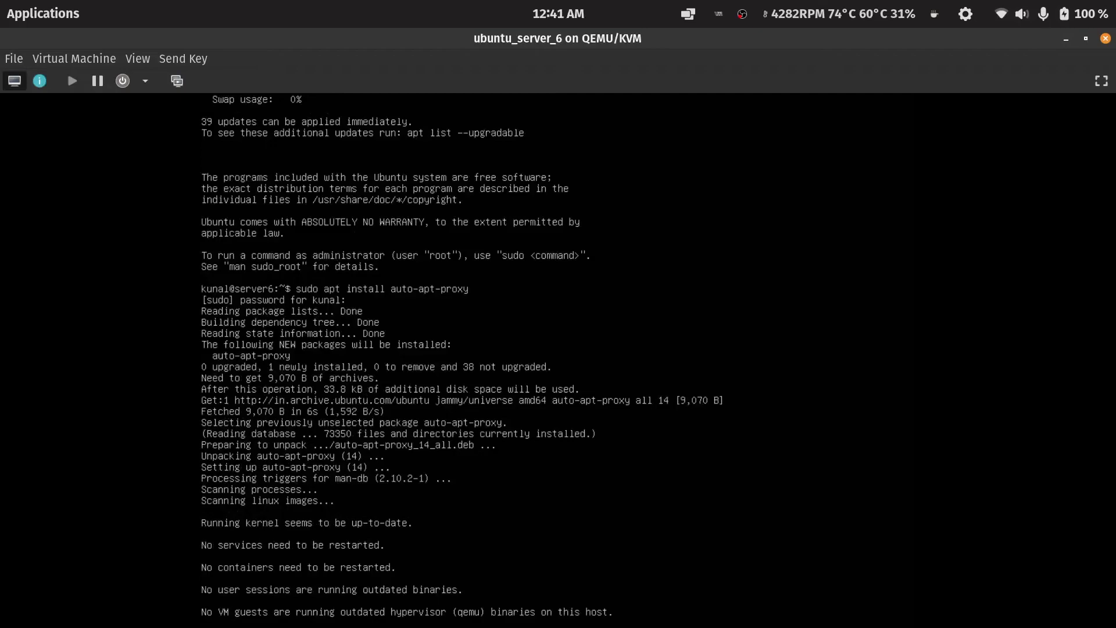
Refresh the package lists with sudo apt update.
{"action": "type", "text": "do apt update"}
{"action": "key", "text": "Return"}
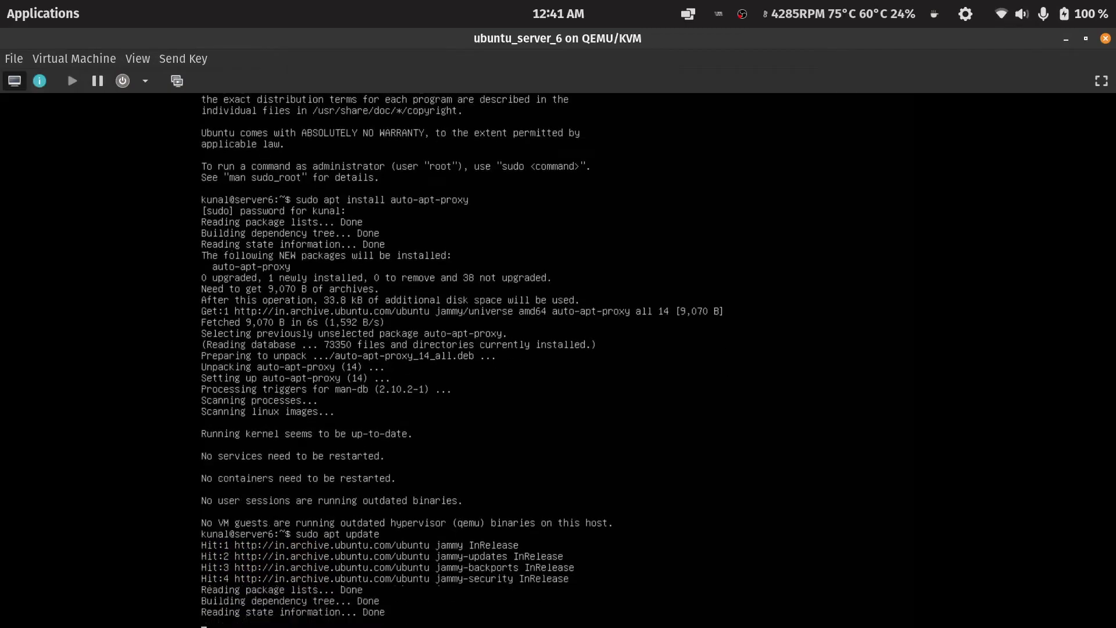
Run sudo apt upgrade and confirm upgrading the packages.
{"action": "key", "text": "Up"}
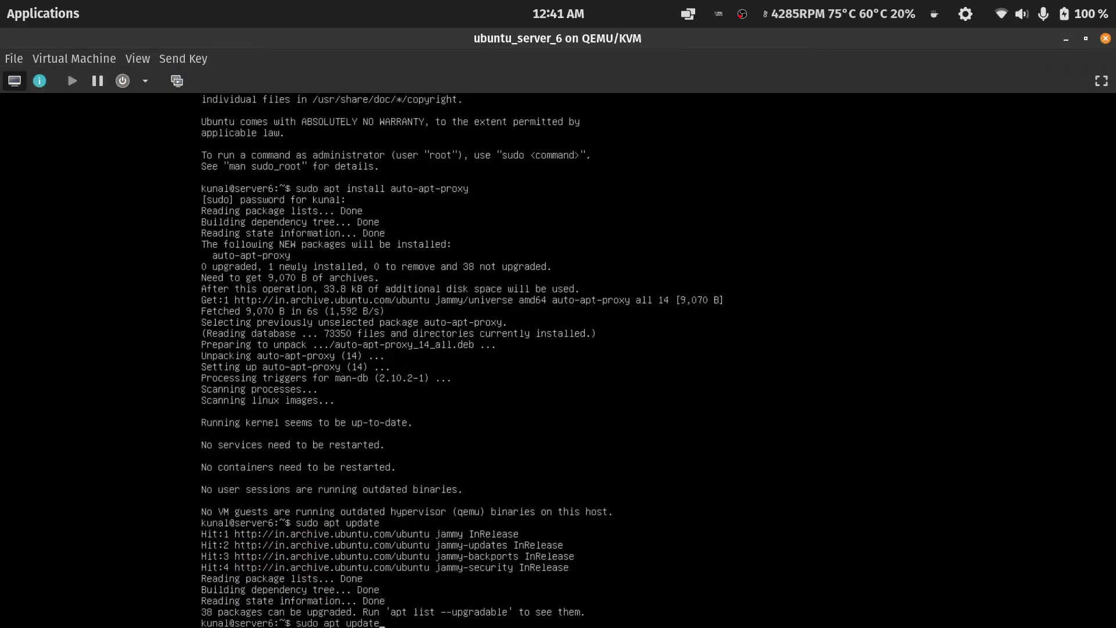
{"action": "key", "text": "BackSpace"}
{"action": "key", "text": "BackSpace"}
{"action": "key", "text": "BackSpace"}
{"action": "type", "text": "grade"}
{"action": "key", "text": "Return"}
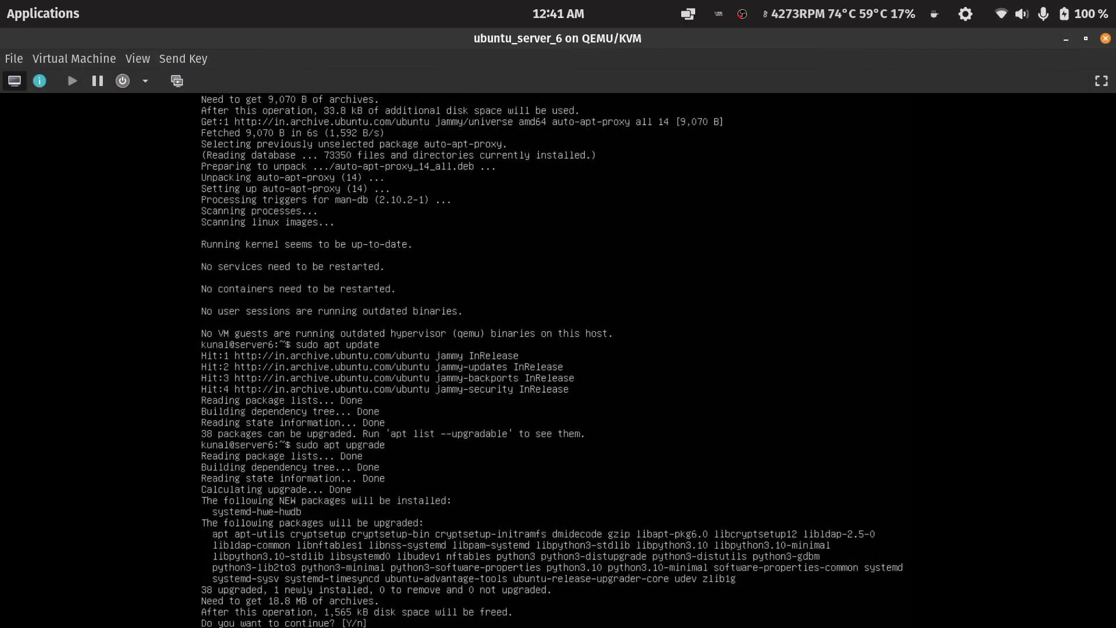
{"action": "key", "text": "Return"}
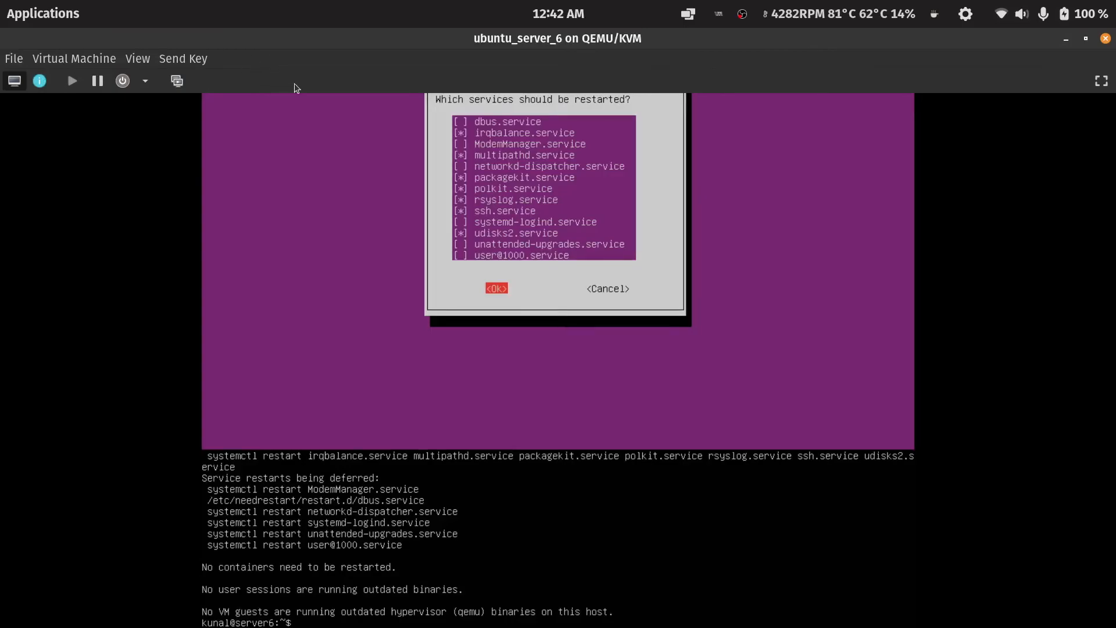
Open the VM's hardware details and check the network interface's IP address.
{"action": "left_click", "coordinate": [39, 80]}
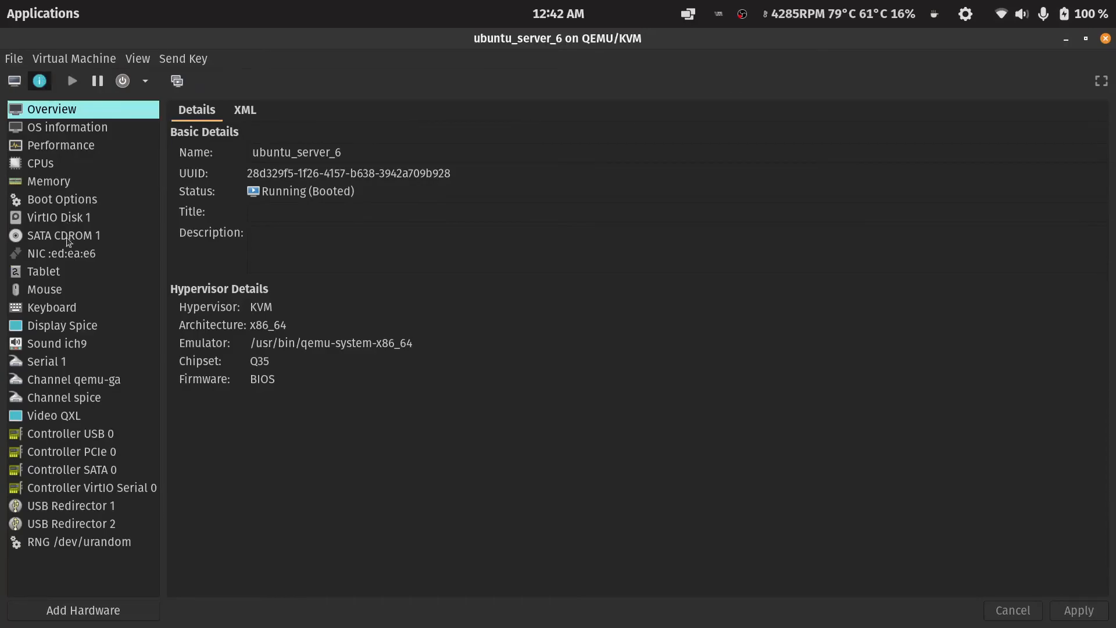
{"action": "left_click", "coordinate": [54, 254]}
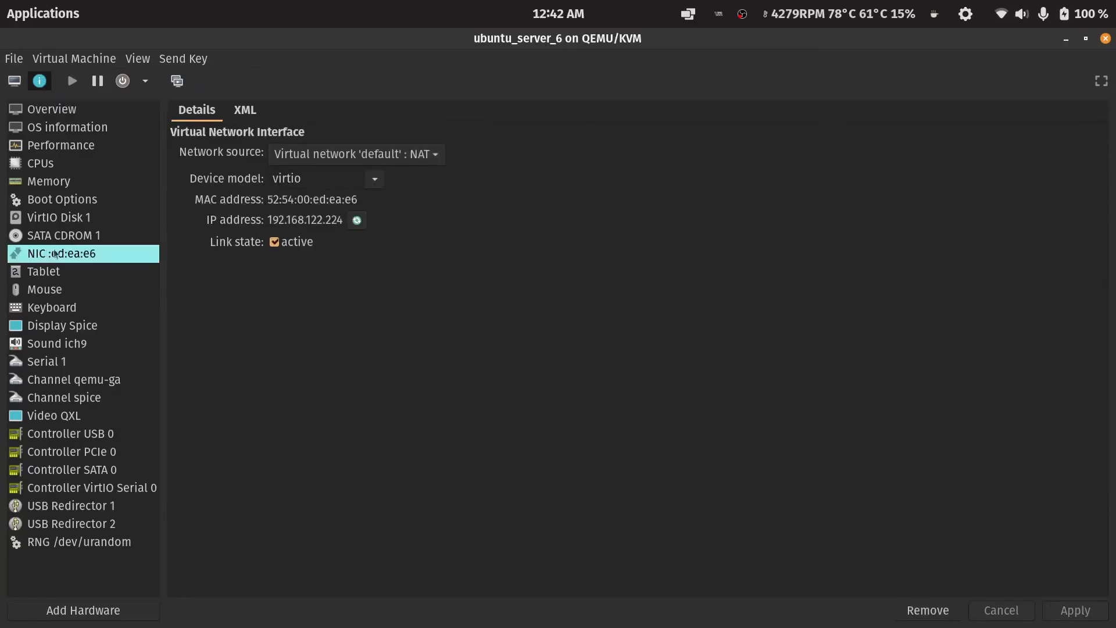
{"action": "left_click_drag", "start_coordinate": [342, 219], "coordinate": [269, 222]}
{"action": "left_click", "coordinate": [269, 223]}
Return to the VM console and shut down the virtual machine.
{"action": "left_click", "coordinate": [15, 80]}
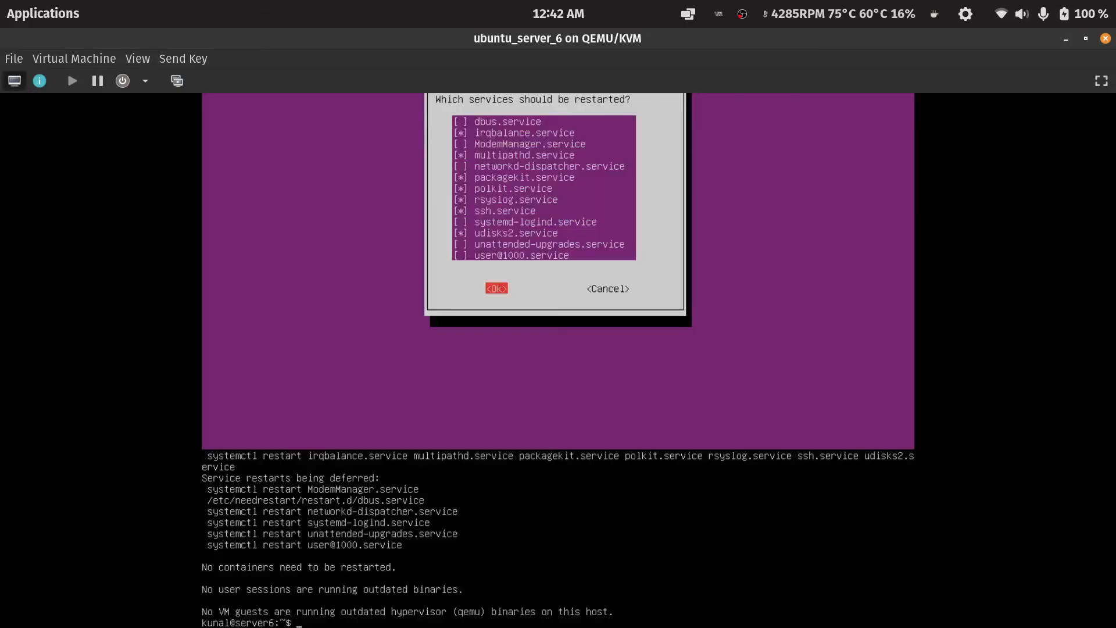
{"action": "left_click", "coordinate": [122, 80]}
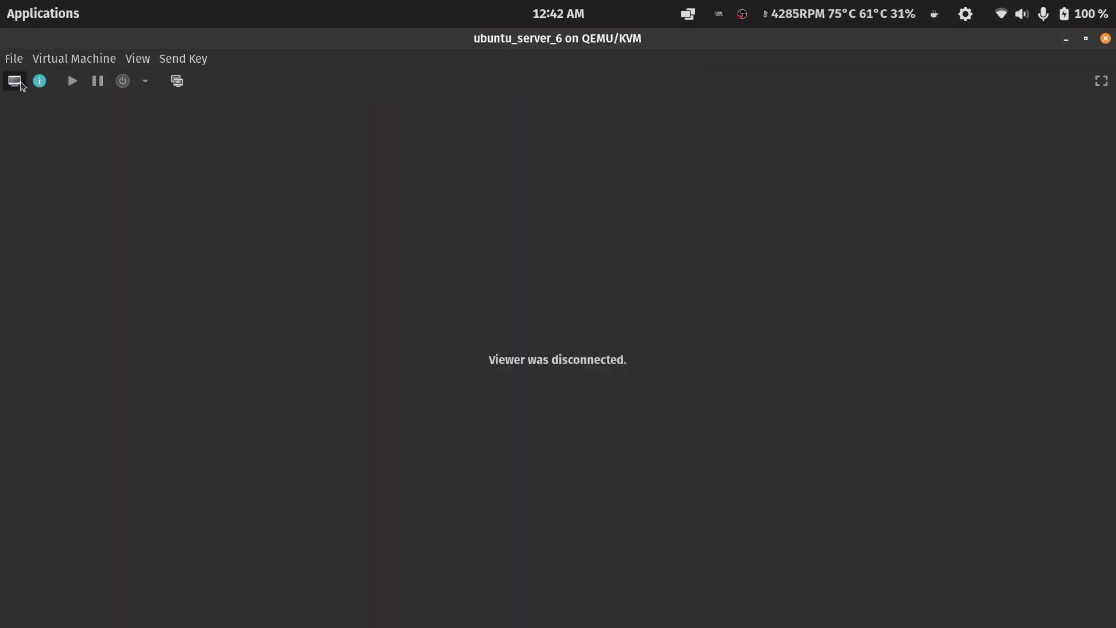
Set the VM's current and maximum memory allocation to 1024 MiB and apply.
{"action": "left_click", "coordinate": [39, 80]}
{"action": "left_click", "coordinate": [90, 184]}
{"action": "left_click", "coordinate": [311, 194]}
{"action": "double_click", "coordinate": [311, 194]}
{"action": "type", "text": "10254"}
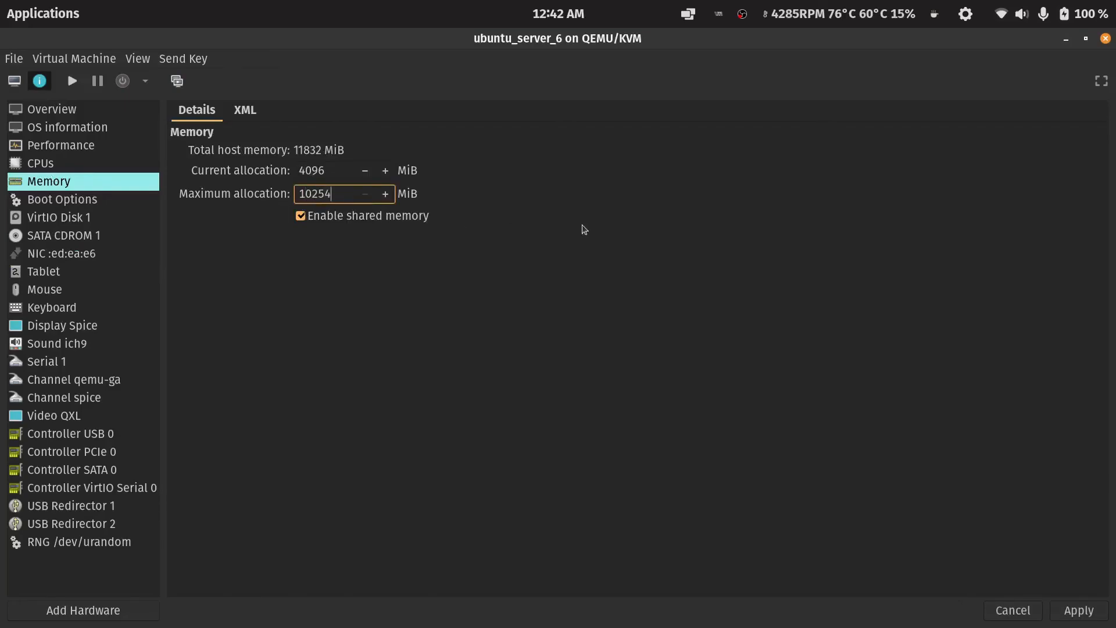
{"action": "key", "text": "BackSpace"}
{"action": "key", "text": "BackSpace"}
{"action": "type", "text": "4"}
{"action": "key", "text": "Return"}
{"action": "key", "text": "shift+Tab"}
{"action": "type", "text": "1024"}
{"action": "key", "text": "Tab"}
{"action": "type", "text": "1024"}
{"action": "left_click", "coordinate": [1090, 611]}
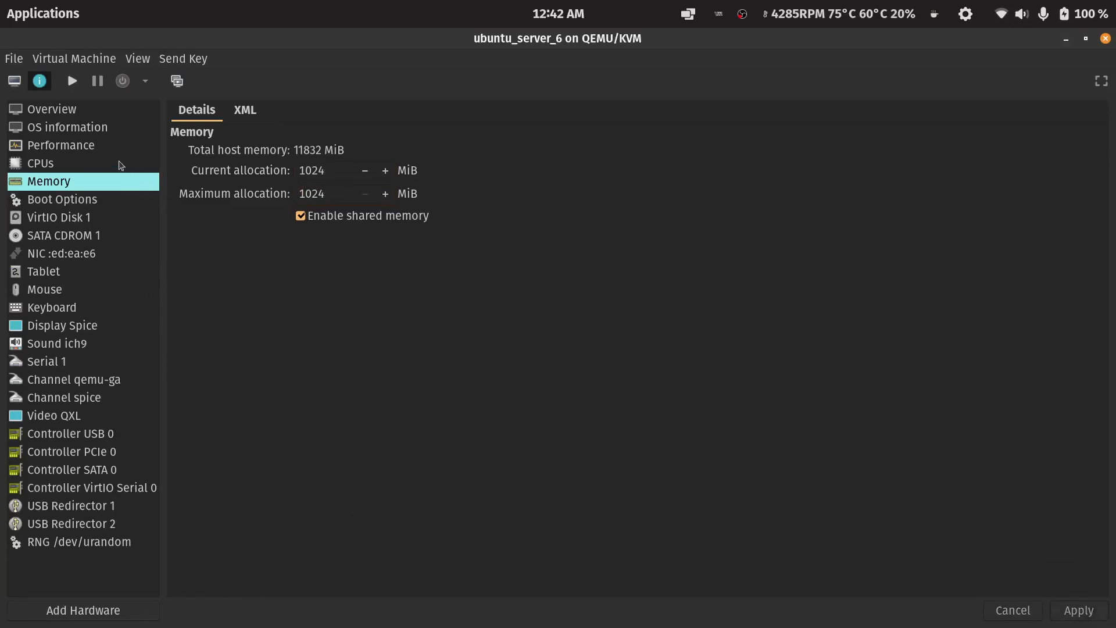
Close the ubuntu_server_6 window and exit Virtual Machine Manager.
{"action": "left_click", "coordinate": [38, 112]}
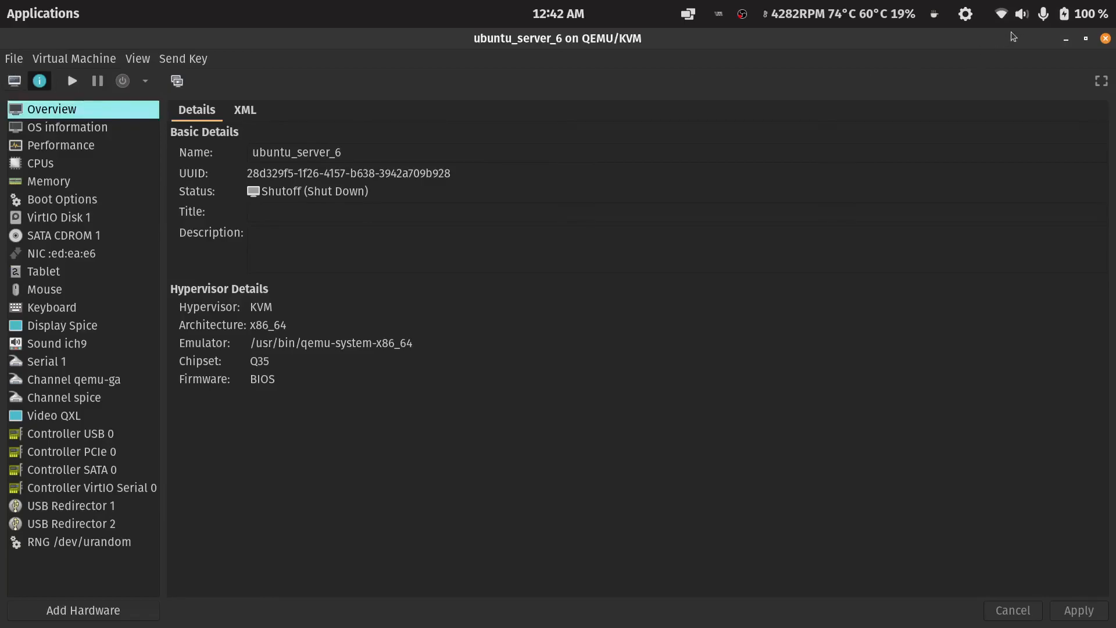
{"action": "left_click", "coordinate": [1106, 39]}
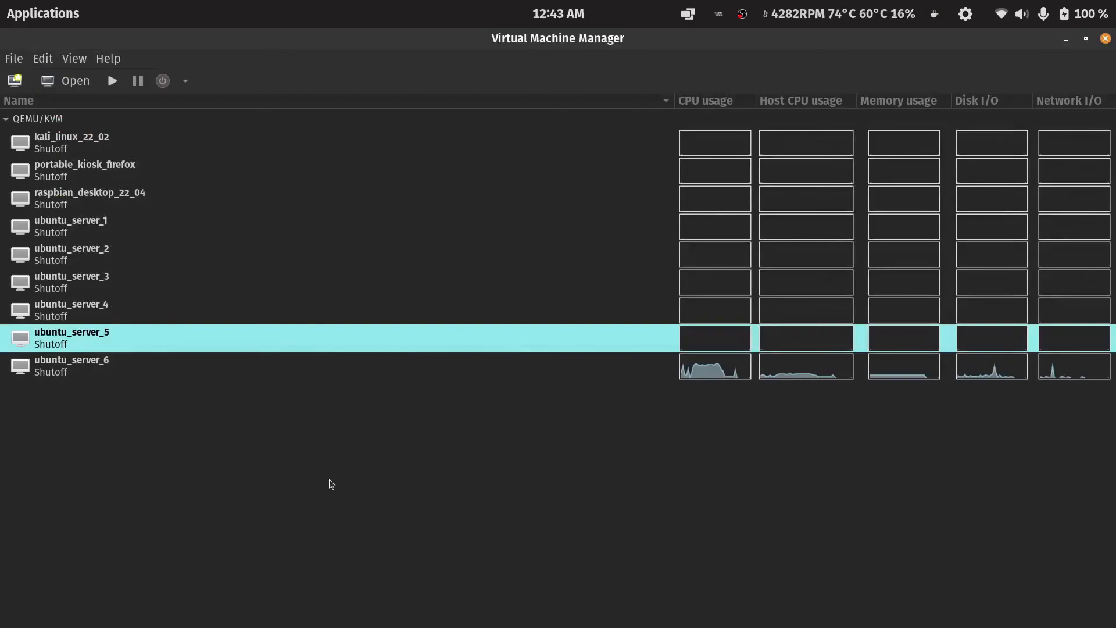
{"action": "left_click", "coordinate": [134, 209]}
{"action": "left_click", "coordinate": [167, 374]}
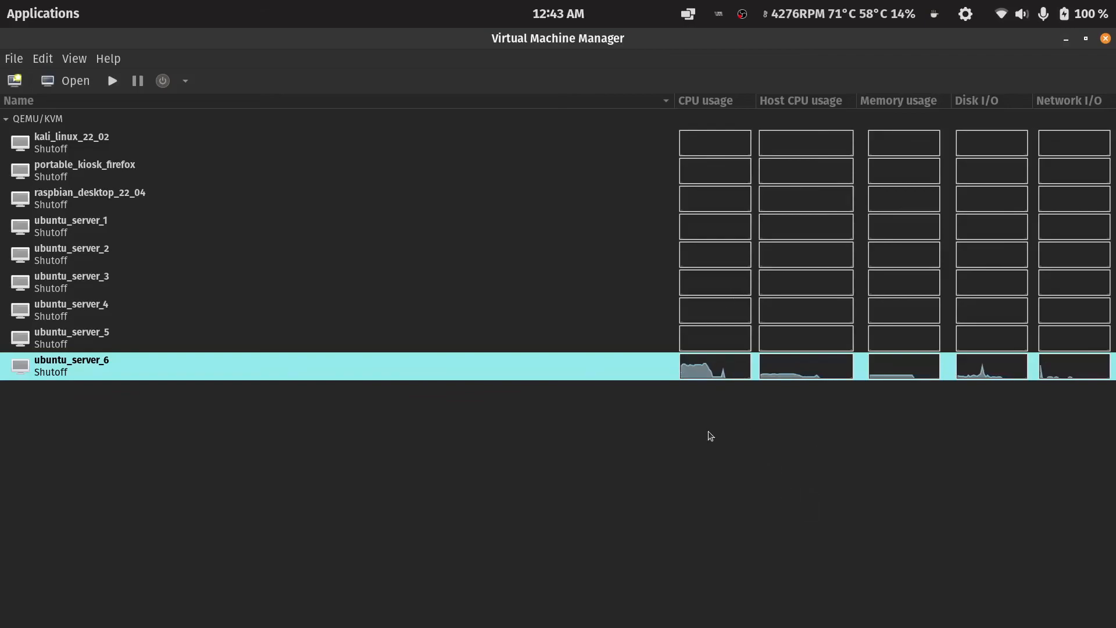
{"action": "left_click", "coordinate": [1106, 39]}
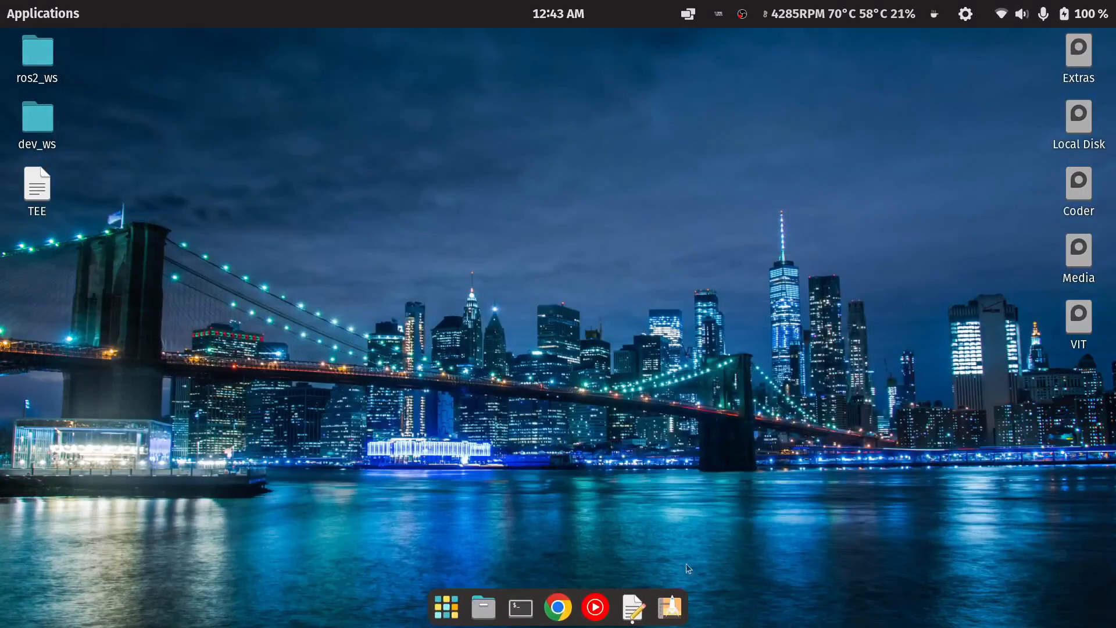
Switch to the text editor and close the untitled document without saving.
{"action": "left_click", "coordinate": [633, 607]}
{"action": "left_click", "coordinate": [1103, 41]}
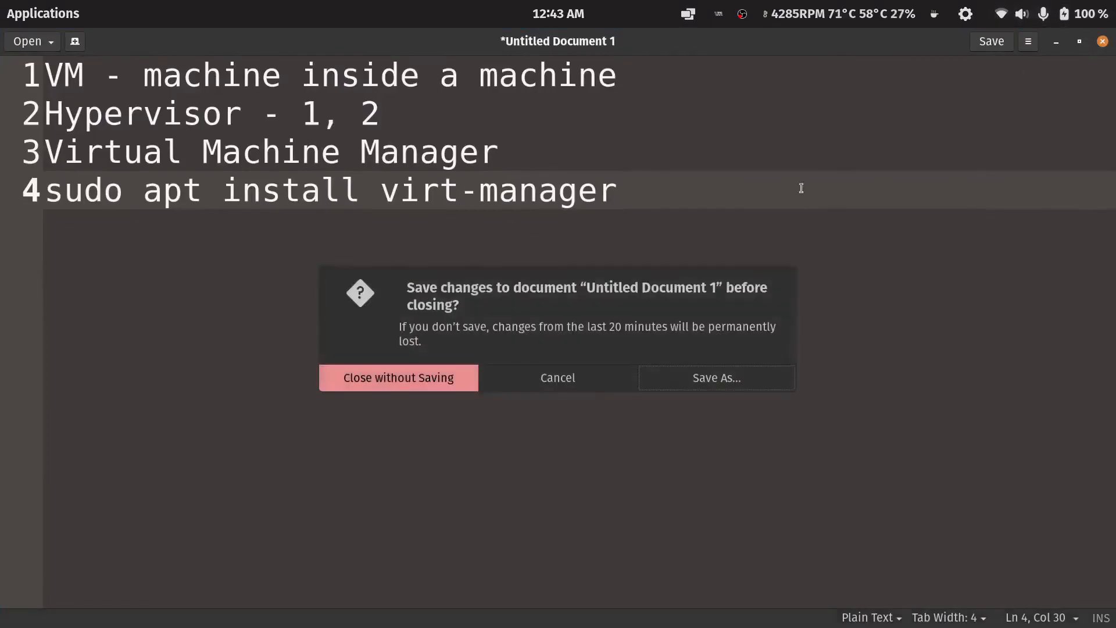
{"action": "left_click", "coordinate": [474, 377]}
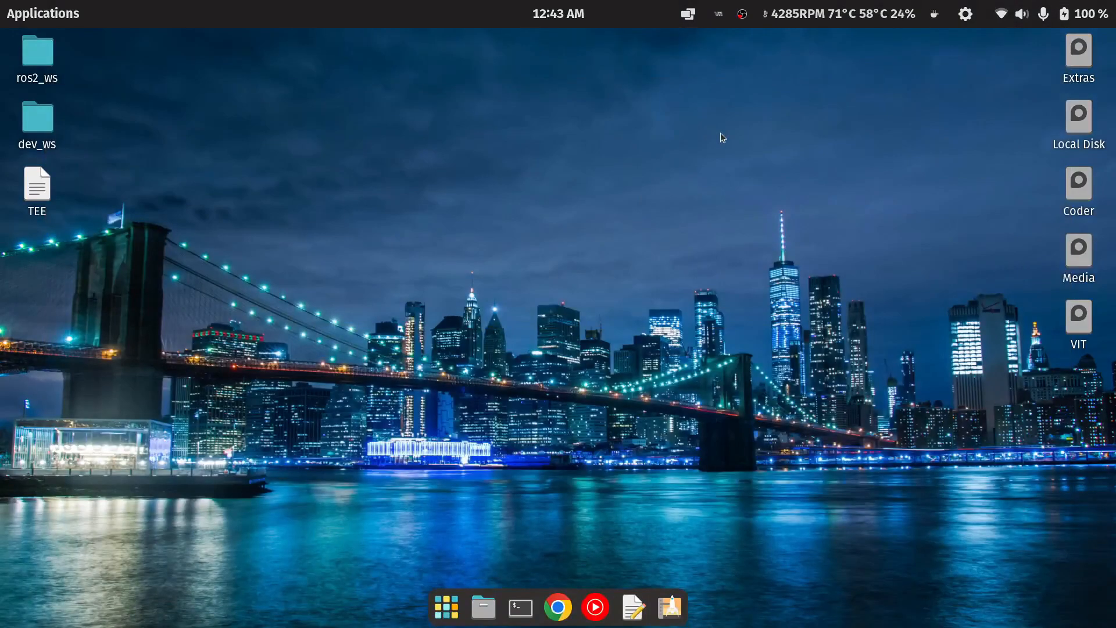